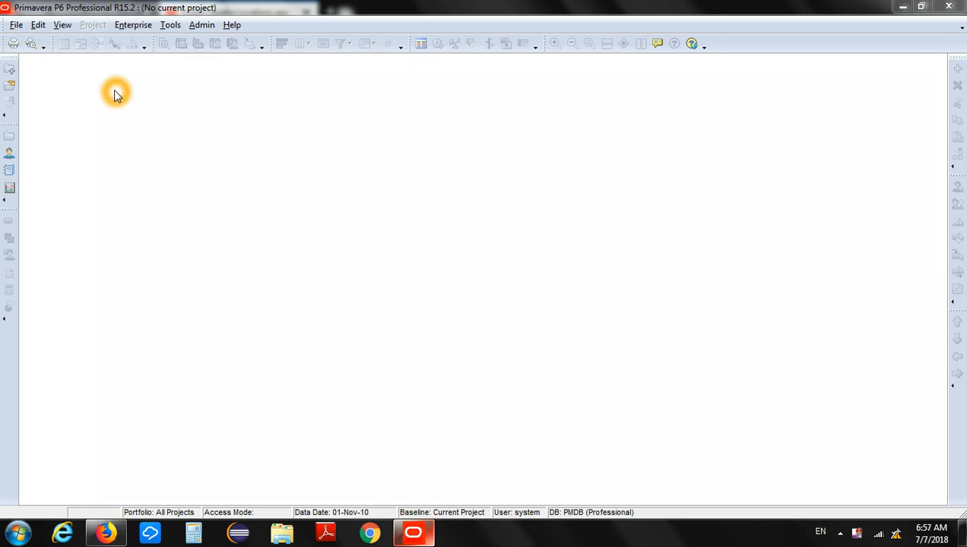
# - Open project 5588 (Practice) from the enterprise projects list
pyautogui.click(134, 28)
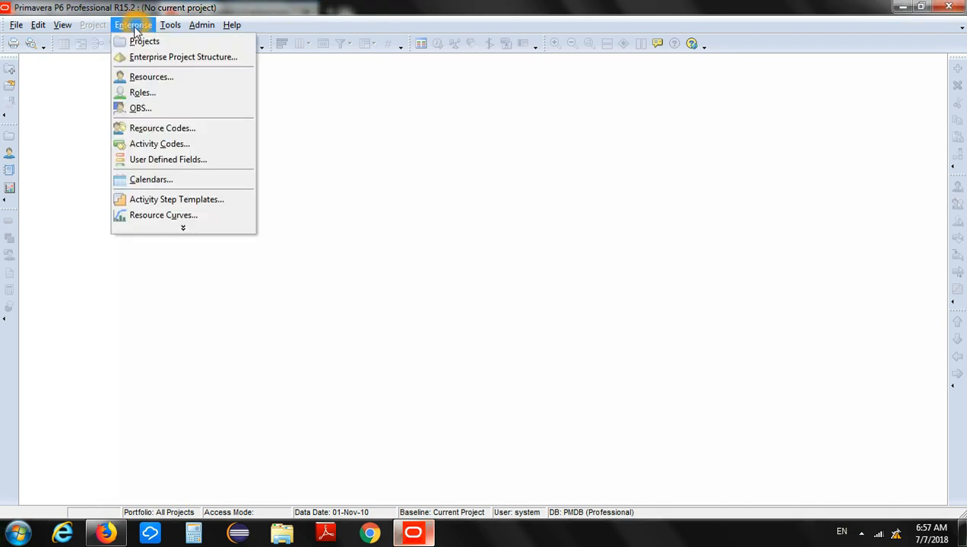
pyautogui.click(139, 43)
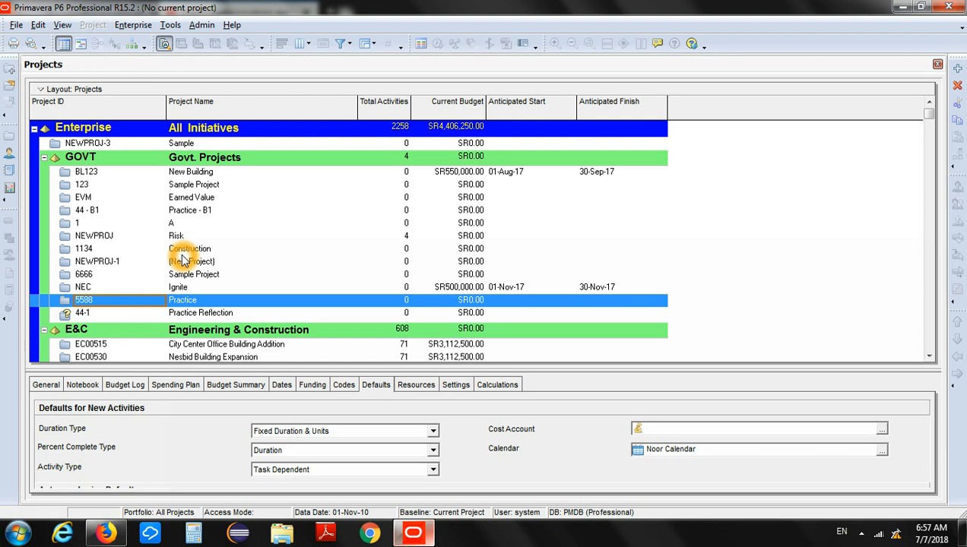
pyautogui.click(133, 25)
pyautogui.click(137, 41)
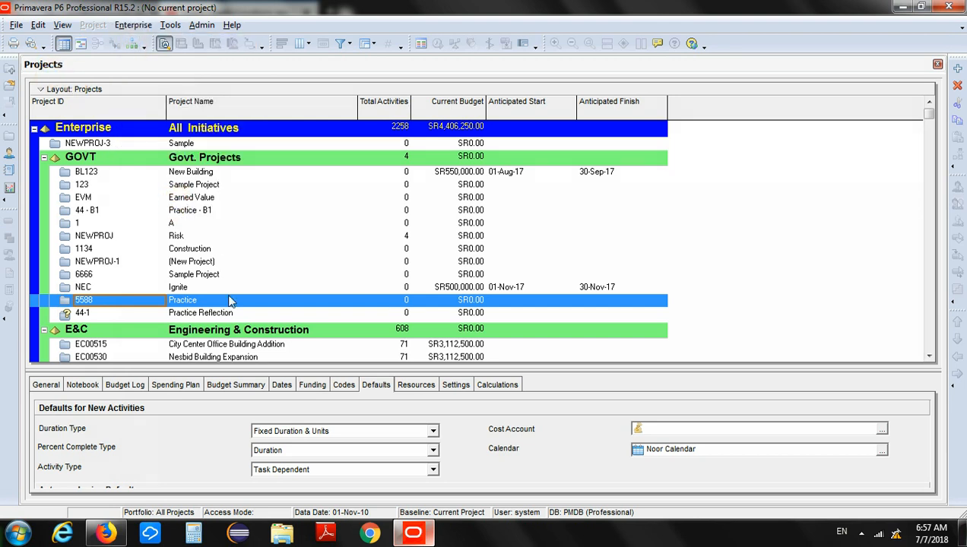
pyautogui.click(194, 262)
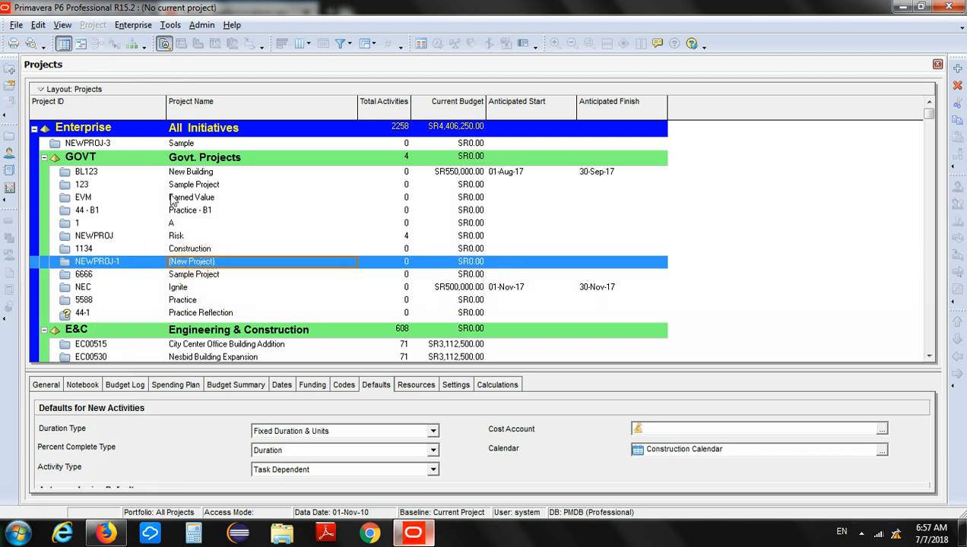
pyautogui.click(123, 305)
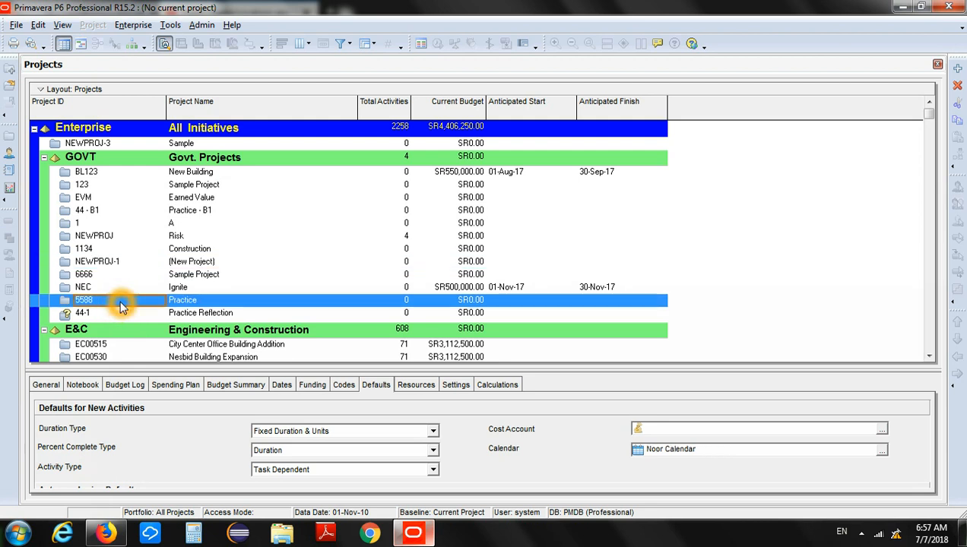
pyautogui.rightClick(119, 300)
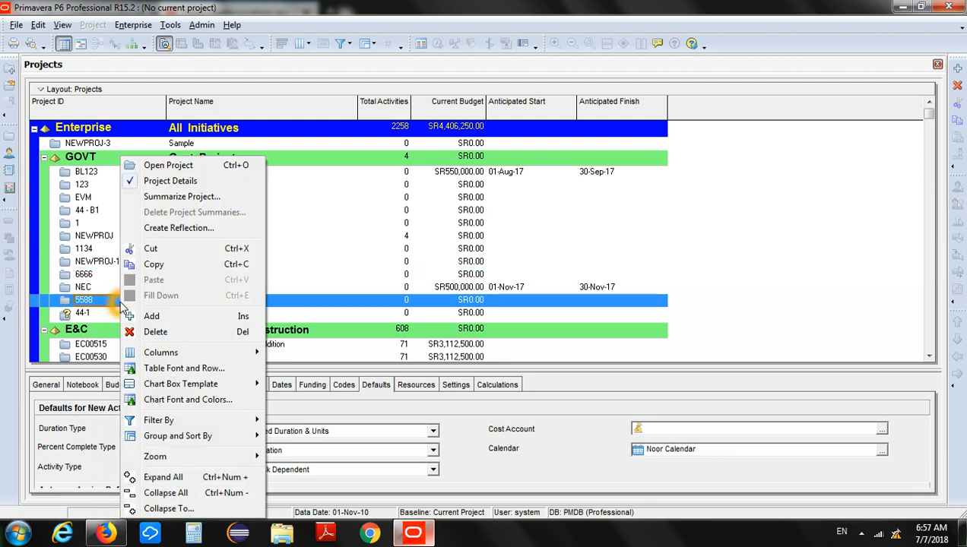
pyautogui.click(208, 170)
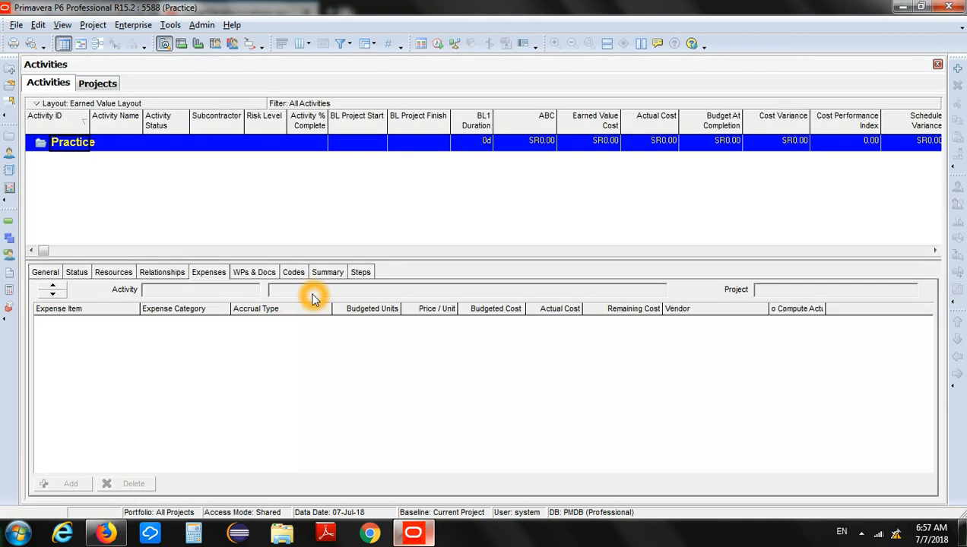
pyautogui.click(273, 230)
pyautogui.click(95, 117)
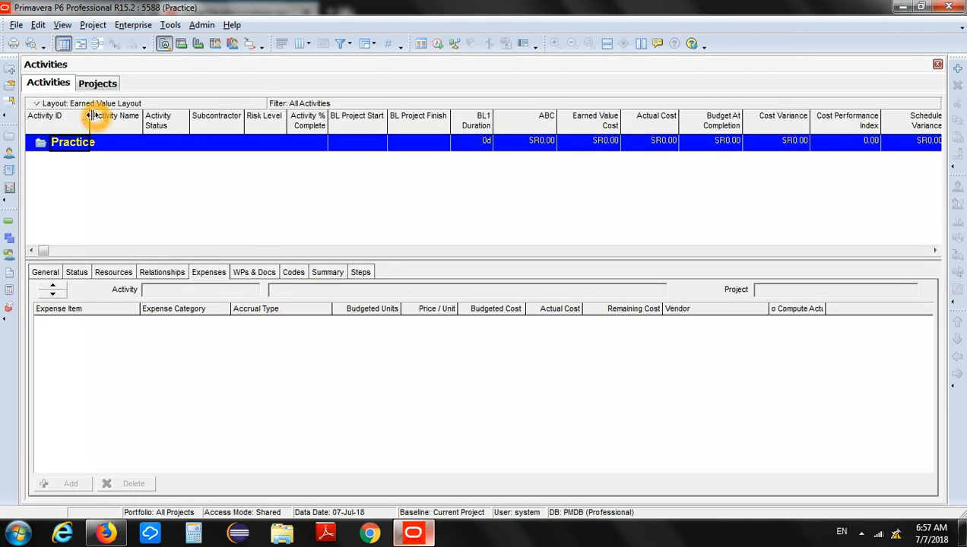
pyautogui.click(144, 14)
pyautogui.click(168, 13)
pyautogui.click(178, 13)
pyautogui.click(142, 11)
pyautogui.click(159, 11)
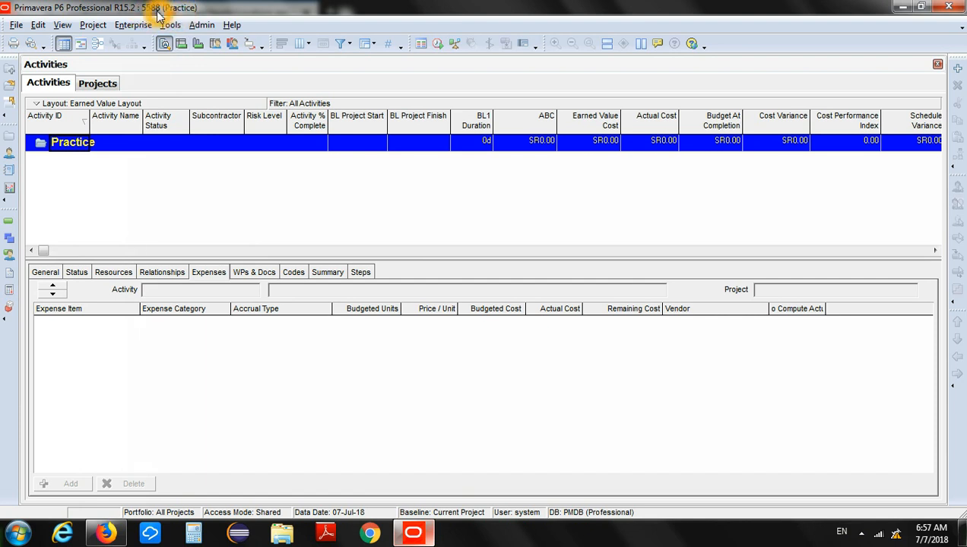
pyautogui.click(179, 14)
pyautogui.click(139, 175)
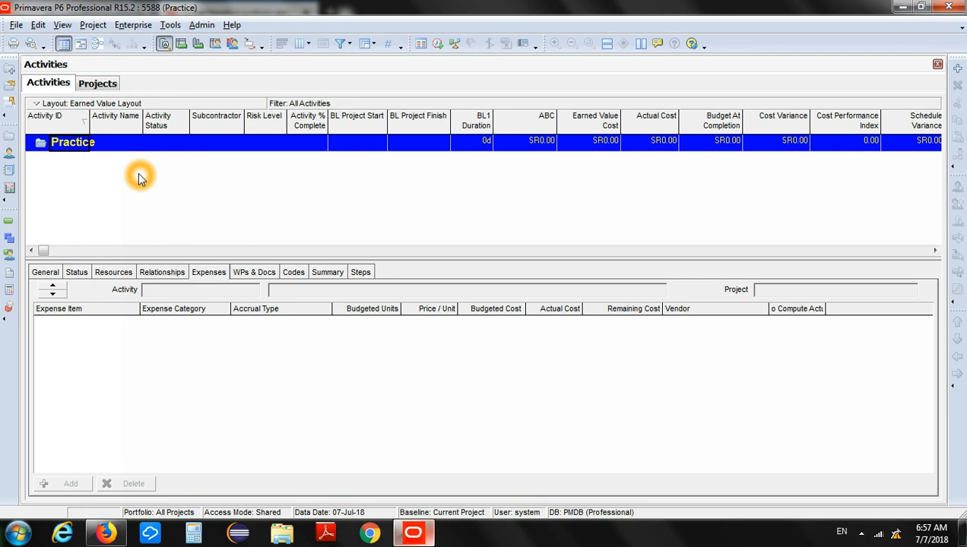
pyautogui.click(628, 179)
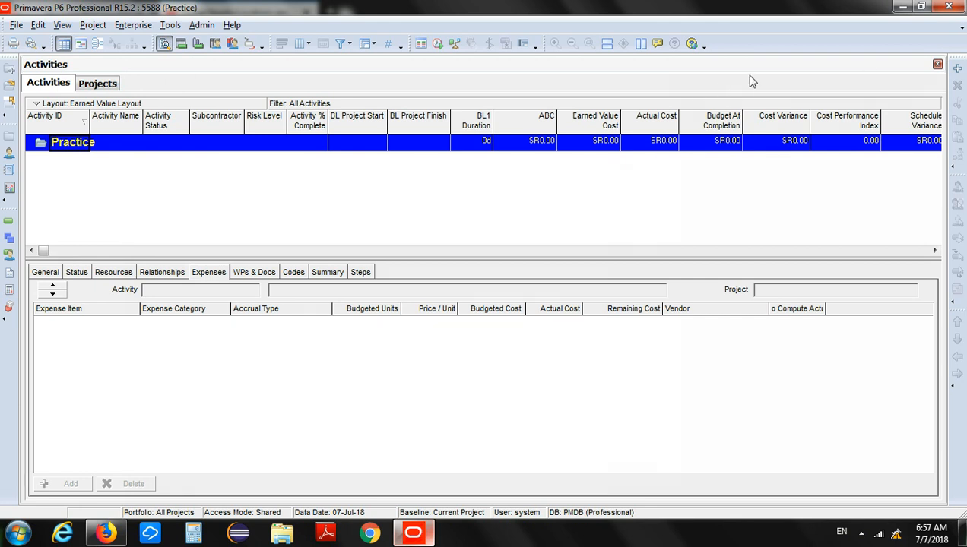
pyautogui.click(274, 162)
pyautogui.click(47, 96)
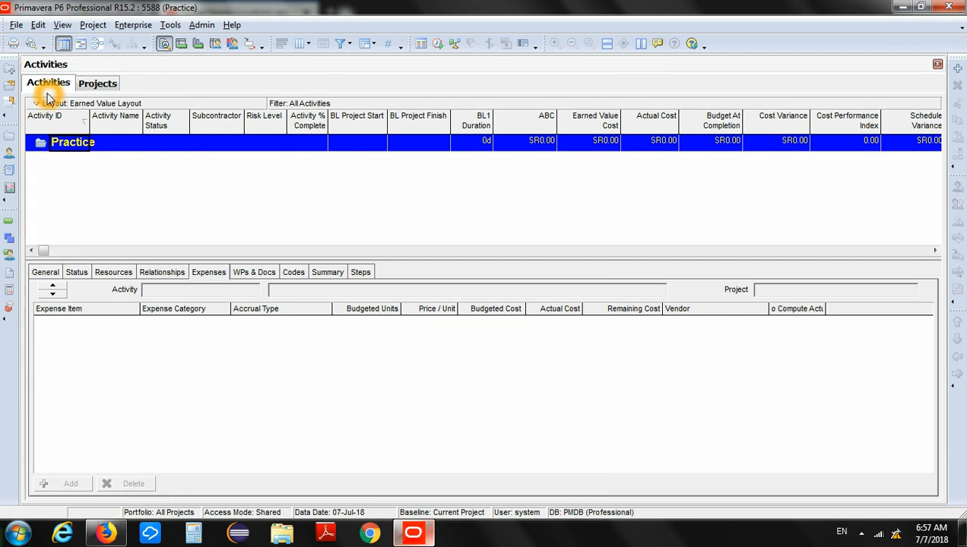
# - Close the activities view, look at the Practice project's WBS, and return to the projects list
pyautogui.click(938, 65)
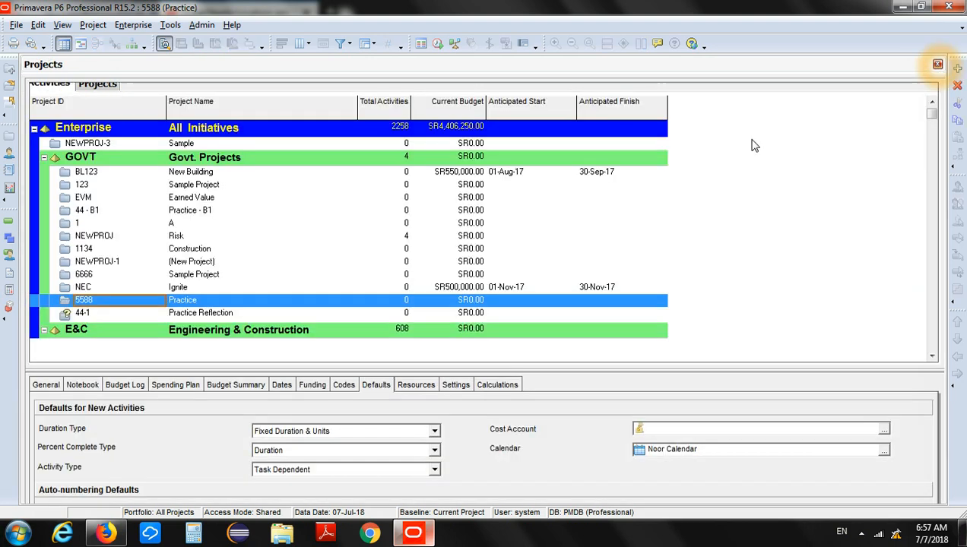
pyautogui.click(92, 25)
pyautogui.click(109, 60)
pyautogui.click(135, 61)
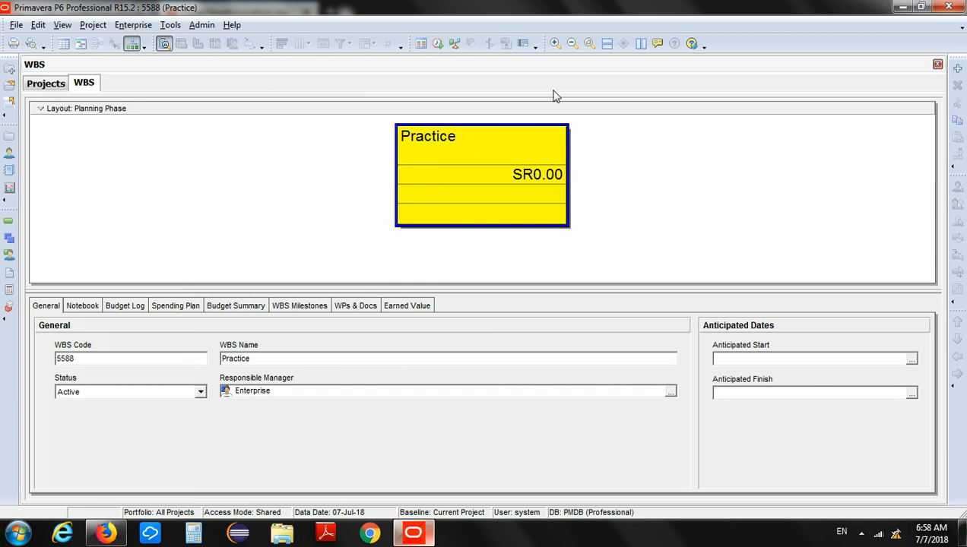
pyautogui.click(937, 65)
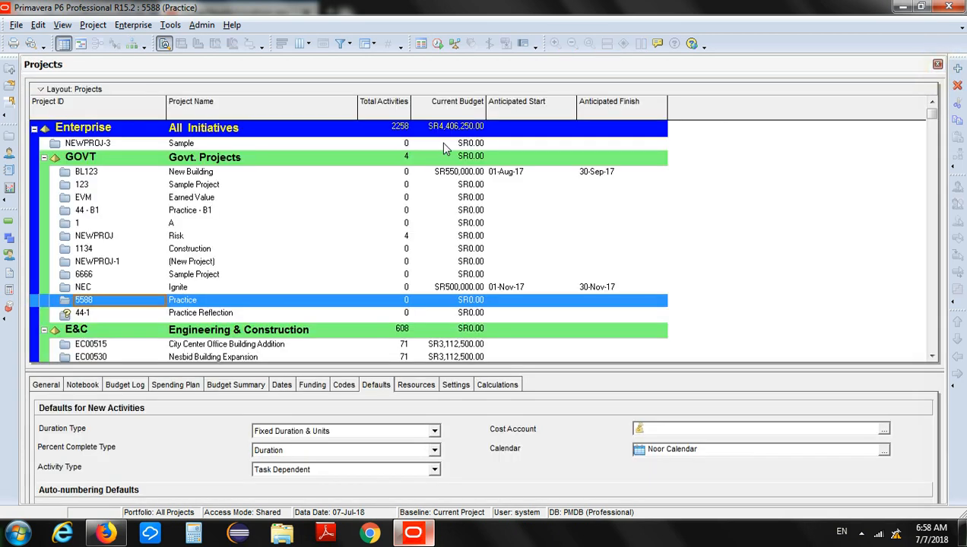
# - Display the activities of the Practice project and enlarge the activity table's area
pyautogui.click(104, 27)
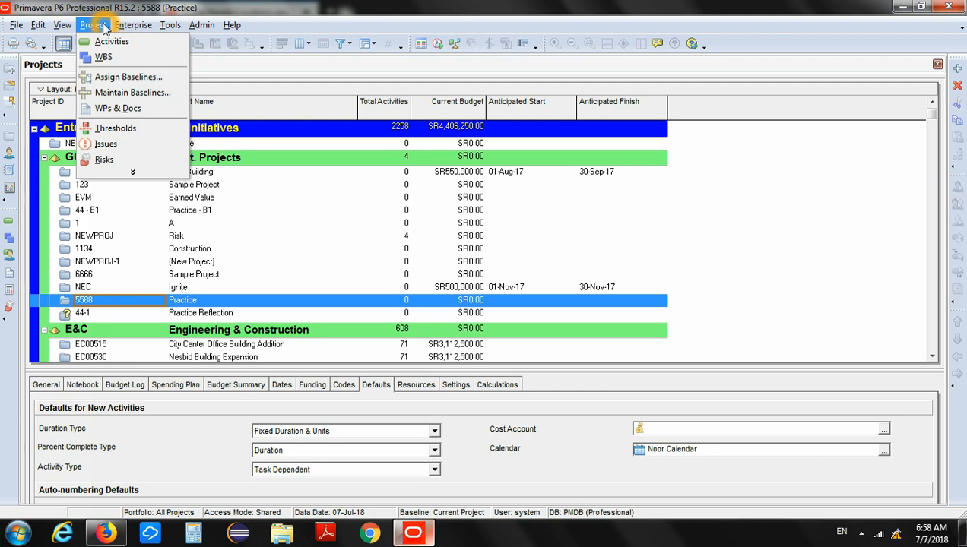
pyautogui.click(131, 41)
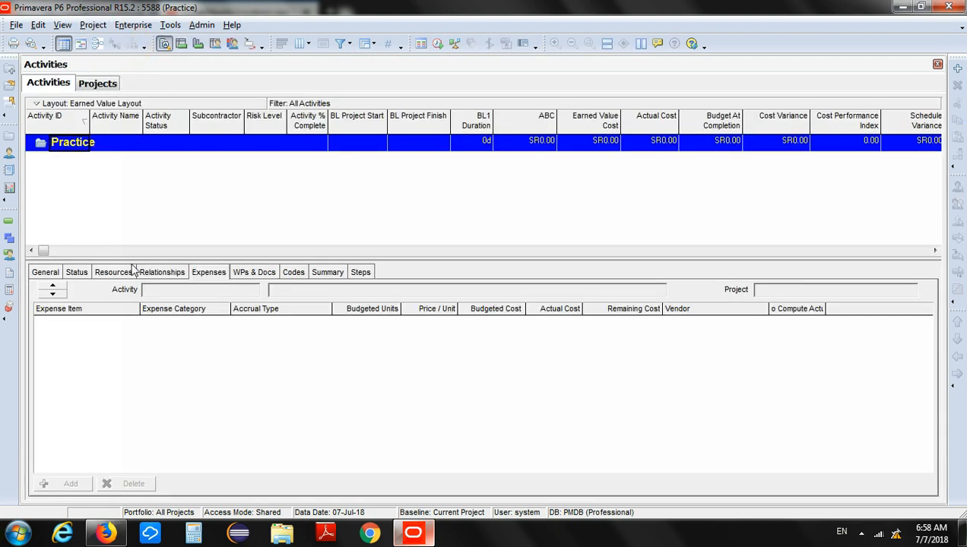
pyautogui.moveTo(243, 260); pyautogui.dragTo(249, 309)
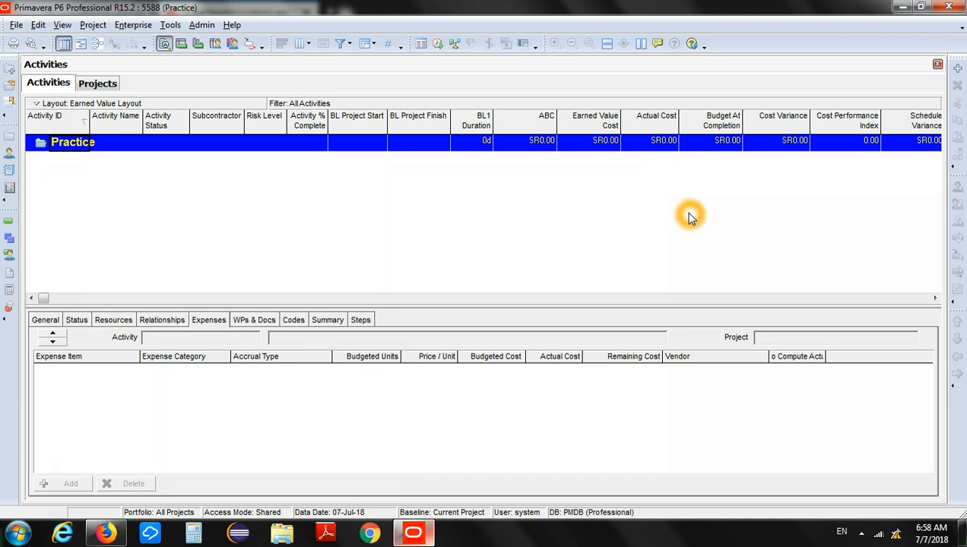
# - Add a first activity to the Practice project
pyautogui.click(958, 68)
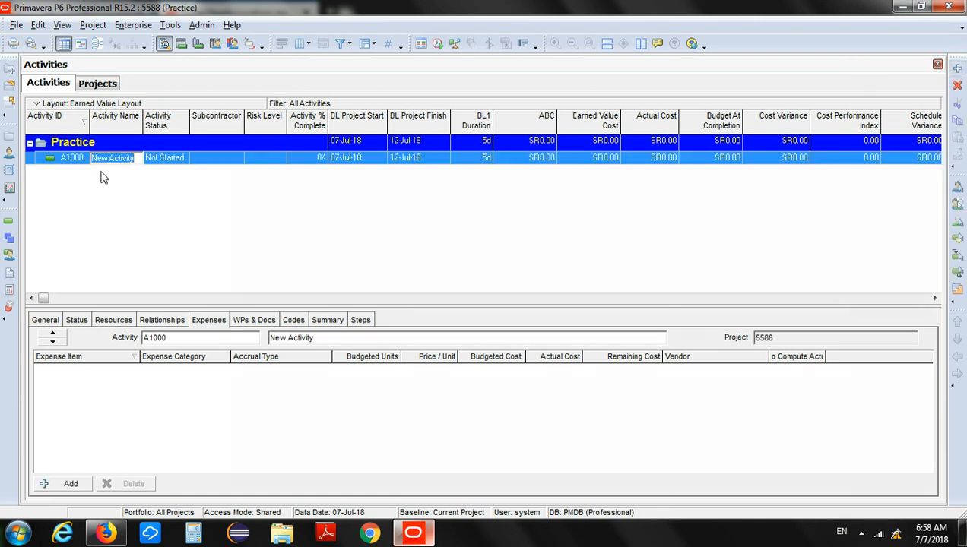
pyautogui.click(168, 202)
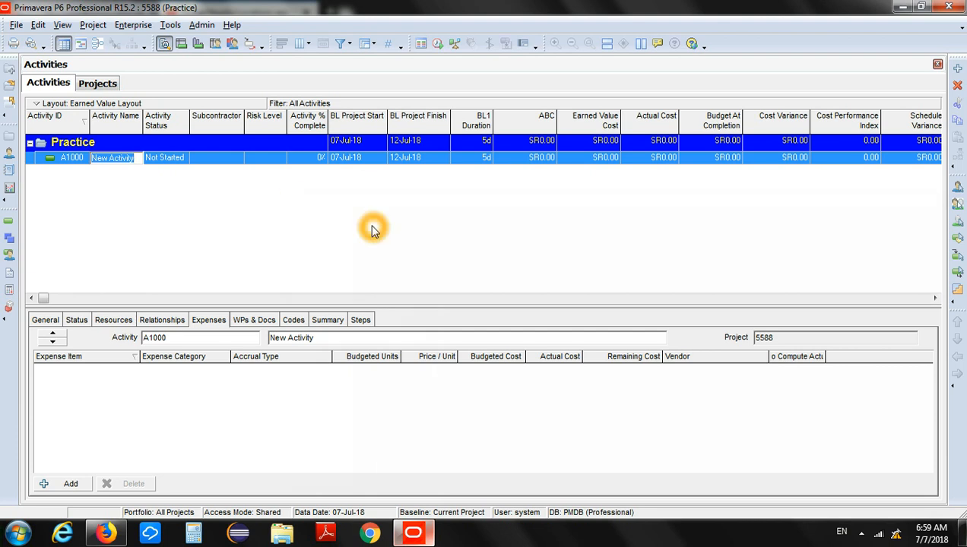
pyautogui.click(107, 211)
pyautogui.click(445, 230)
pyautogui.click(632, 253)
pyautogui.click(833, 214)
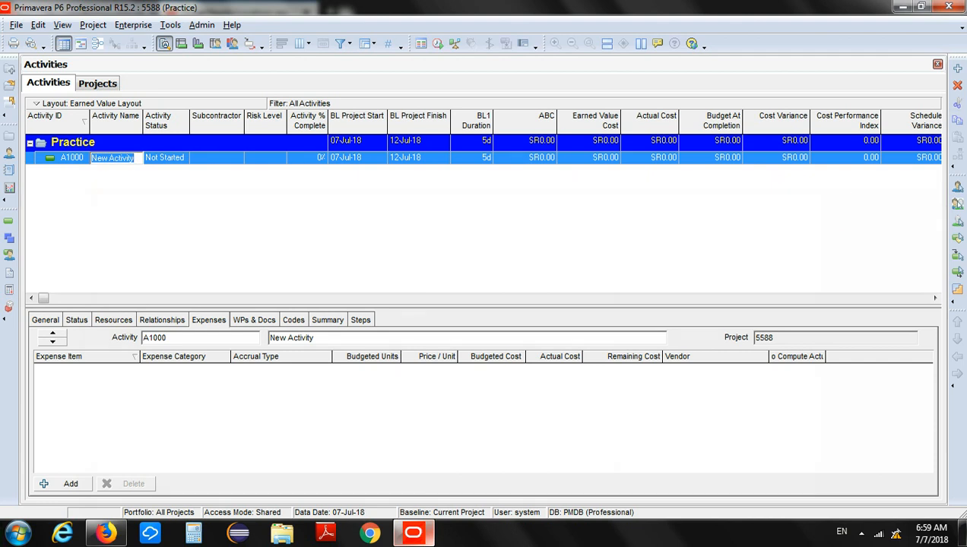
# - Add four more activities below the first one in the Practice project
pyautogui.click(958, 70)
pyautogui.click(958, 70)
pyautogui.click(958, 70)
pyautogui.click(957, 70)
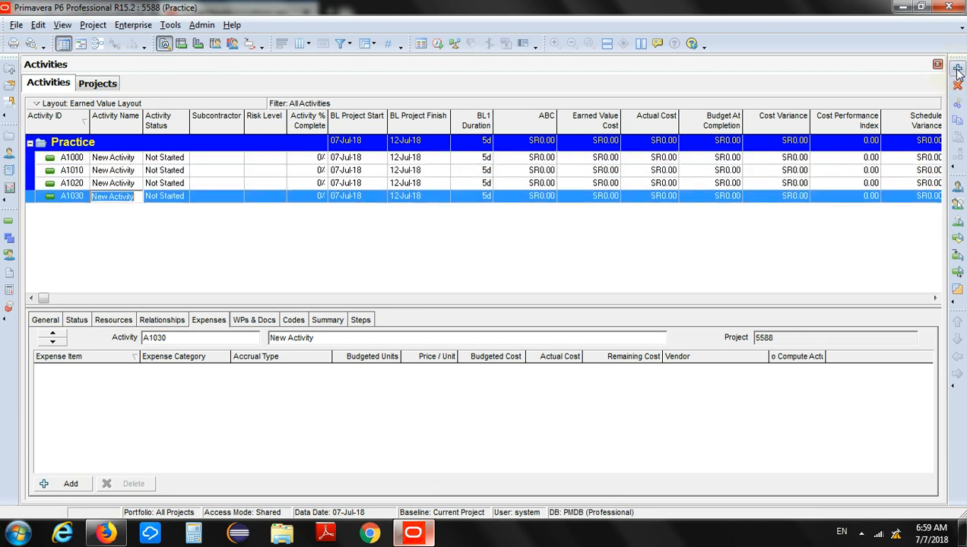
pyautogui.click(958, 70)
pyautogui.click(571, 225)
pyautogui.click(231, 232)
pyautogui.click(260, 261)
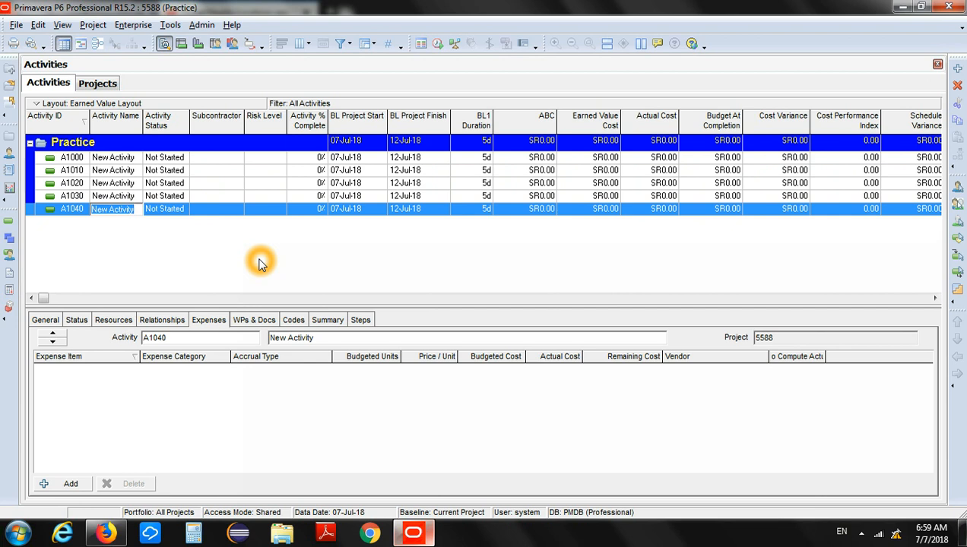
pyautogui.click(259, 263)
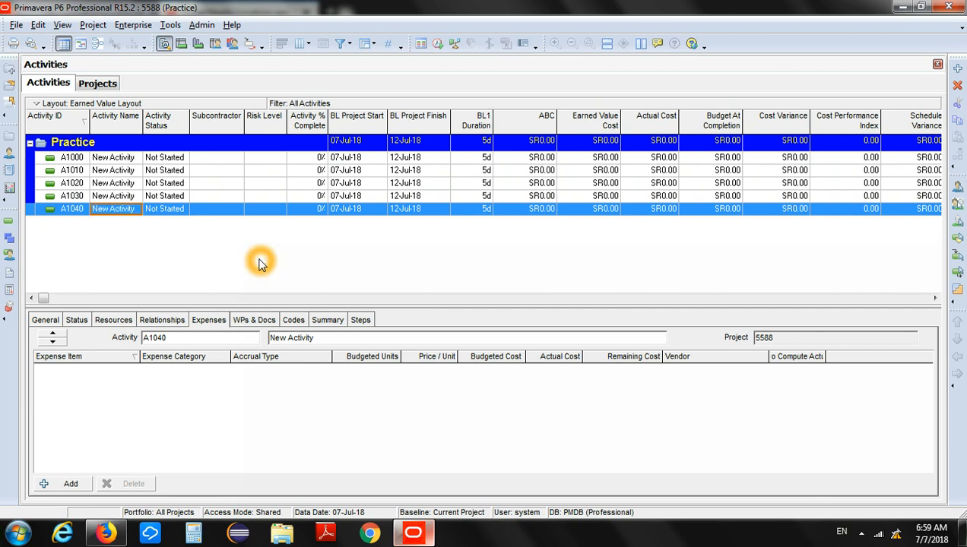
# - Rename activity A1000 as A and activity A1010 as B
pyautogui.click(131, 161)
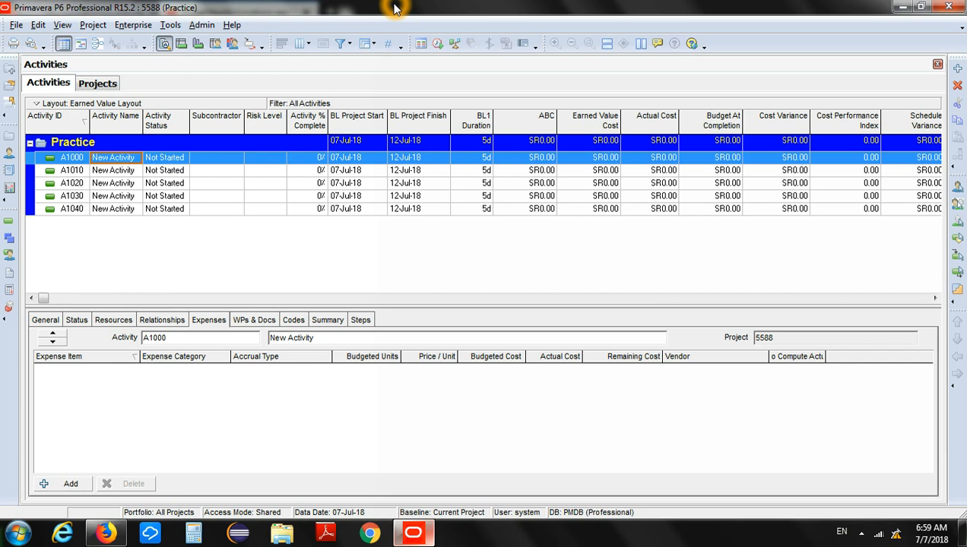
pyautogui.write('A')
pyautogui.click(118, 171)
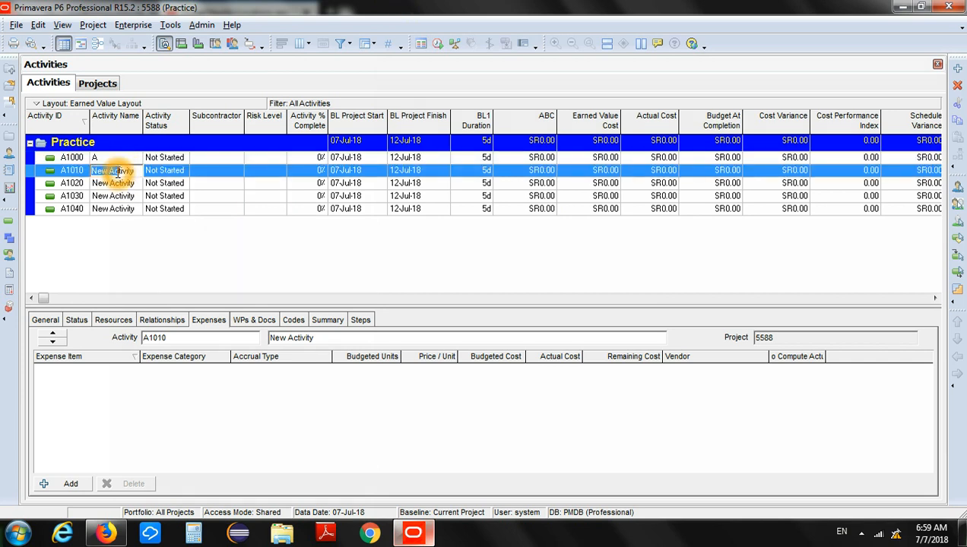
pyautogui.write('B')
pyautogui.press('Delete')
pyautogui.press('Delete')
pyautogui.press('Delete')
pyautogui.press('Delete')
pyautogui.press('Delete')
pyautogui.write('tiv')
pyautogui.press('BackSpace')
pyautogui.press('BackSpace')
pyautogui.press('BackSpace')
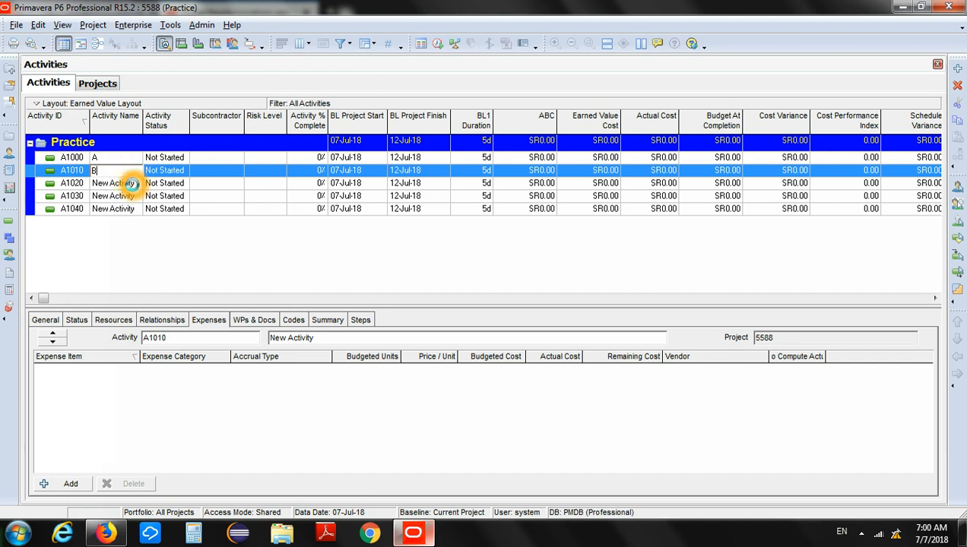
# - Rename activities A1020, A1030 and A1040 as C, D and E
pyautogui.click(133, 187)
pyautogui.click(132, 188)
pyautogui.write('C')
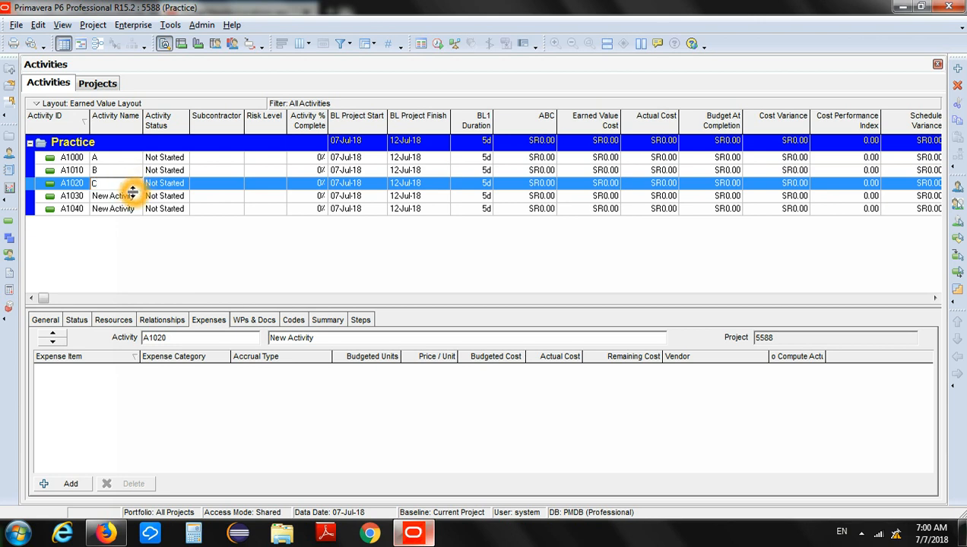
pyautogui.click(131, 195)
pyautogui.write('D')
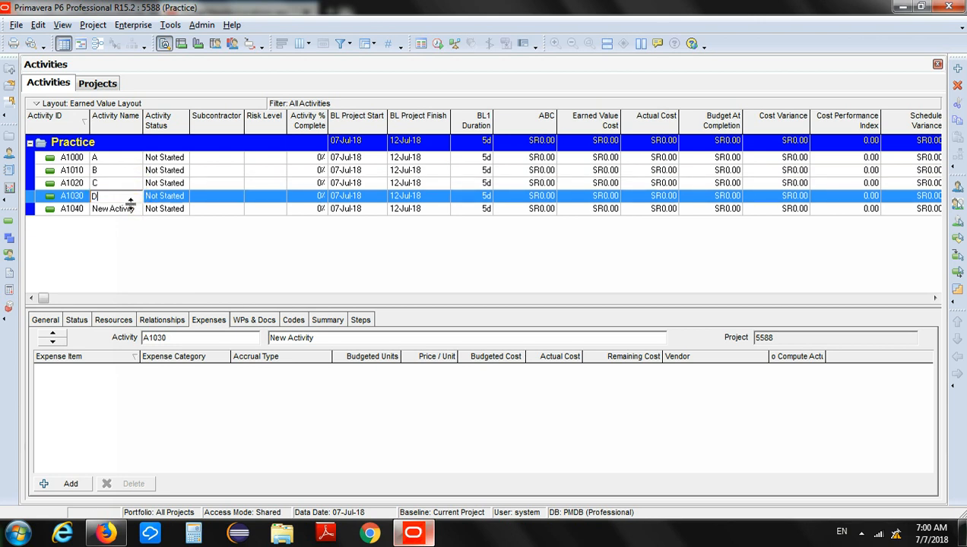
pyautogui.click(130, 211)
pyautogui.click(130, 210)
pyautogui.write('E')
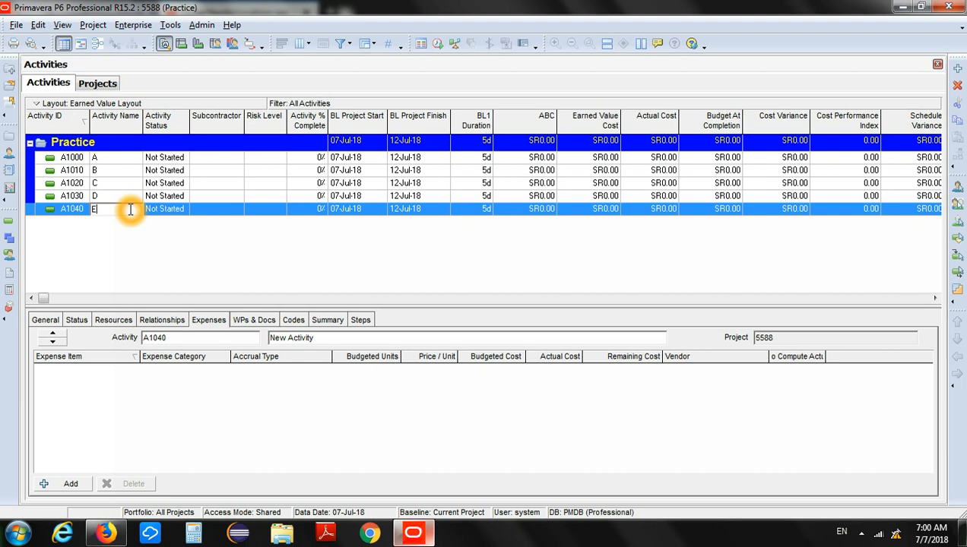
pyautogui.click(172, 255)
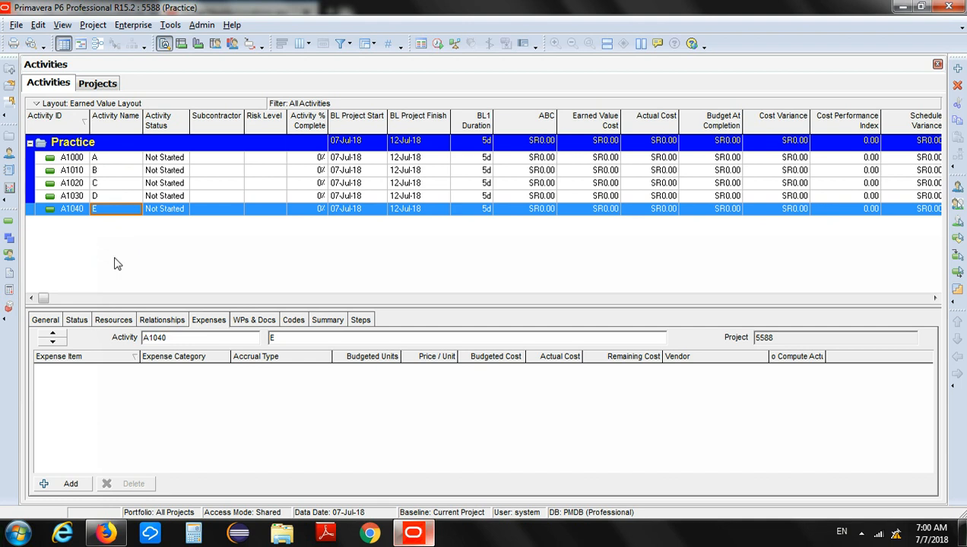
# - Enlarge the activity details area and show the Status details of activity A
pyautogui.moveTo(122, 271); pyautogui.dragTo(120, 258)
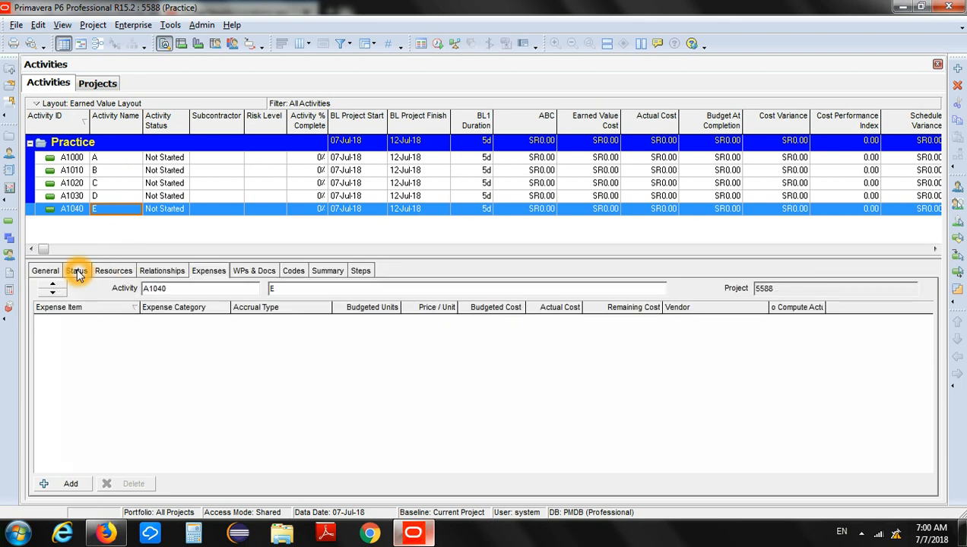
pyautogui.click(75, 273)
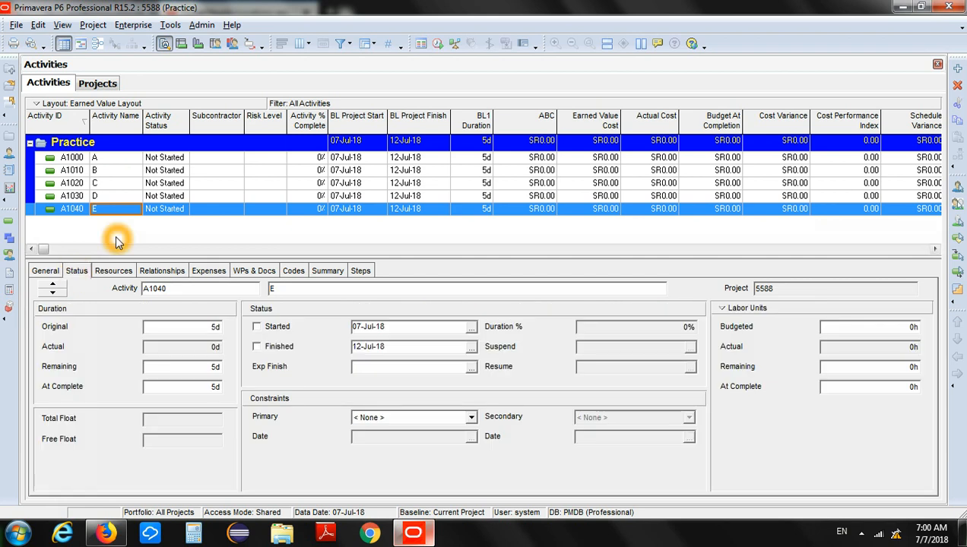
pyautogui.click(118, 158)
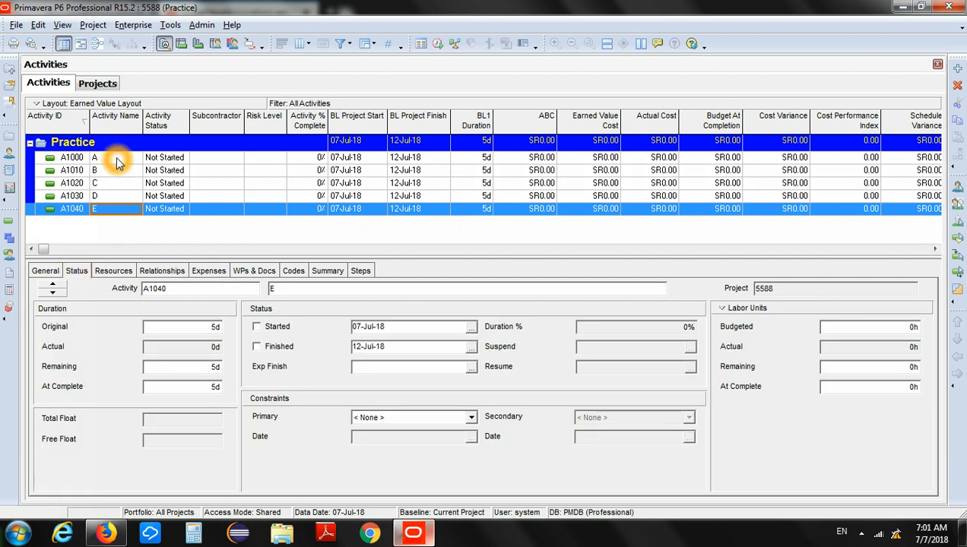
pyautogui.click(118, 161)
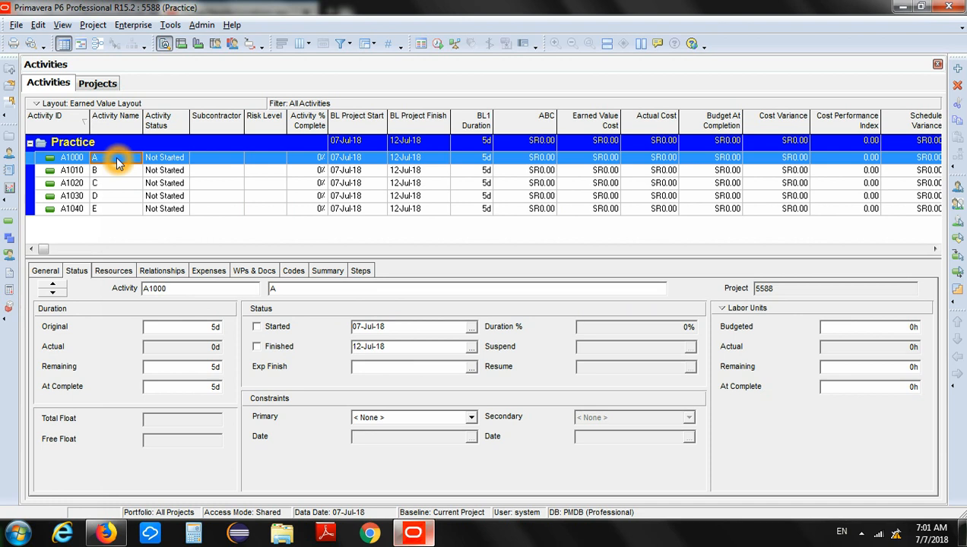
# - Set the original duration of activity A to 4 days
pyautogui.click(109, 163)
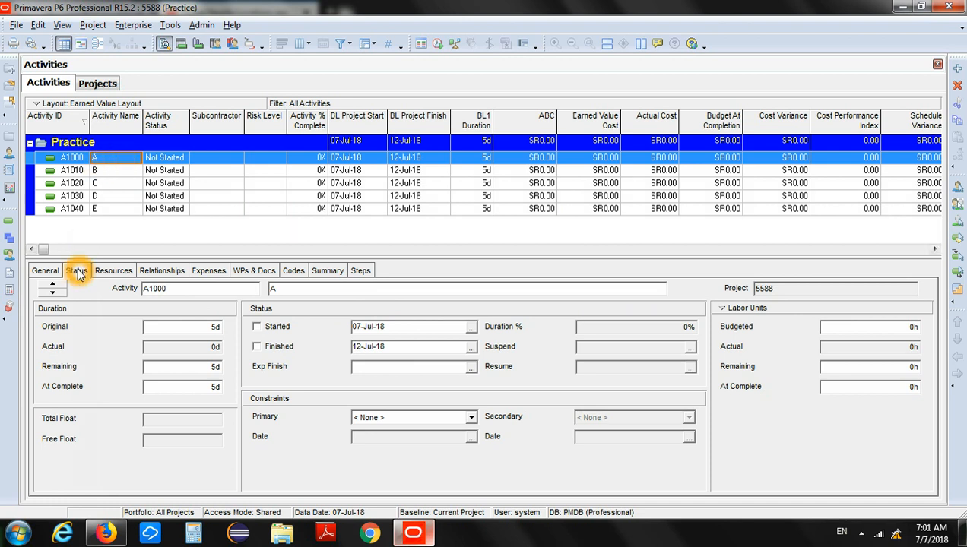
pyautogui.click(168, 328)
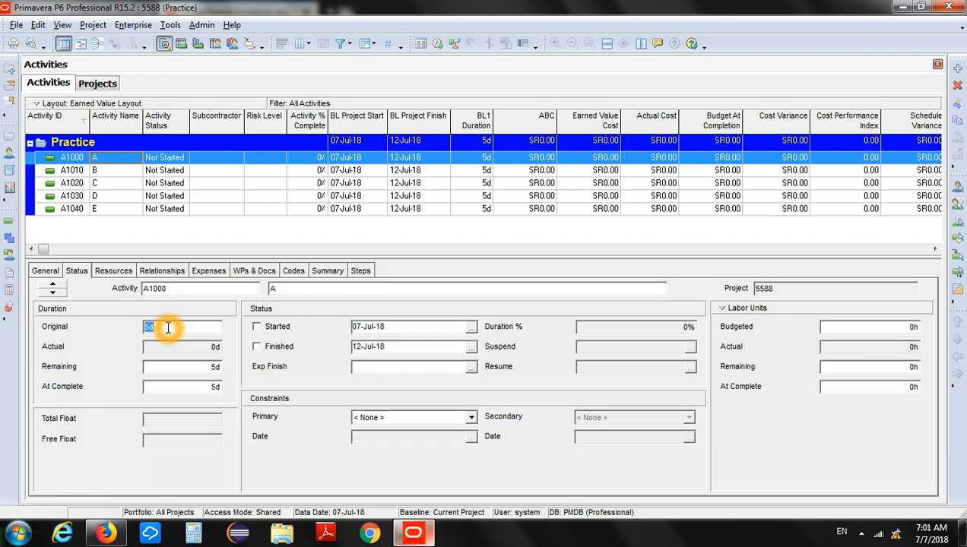
pyautogui.write('4')
pyautogui.press('Return')
pyautogui.click(153, 330)
pyautogui.moveTo(154, 330); pyautogui.dragTo(154, 327)
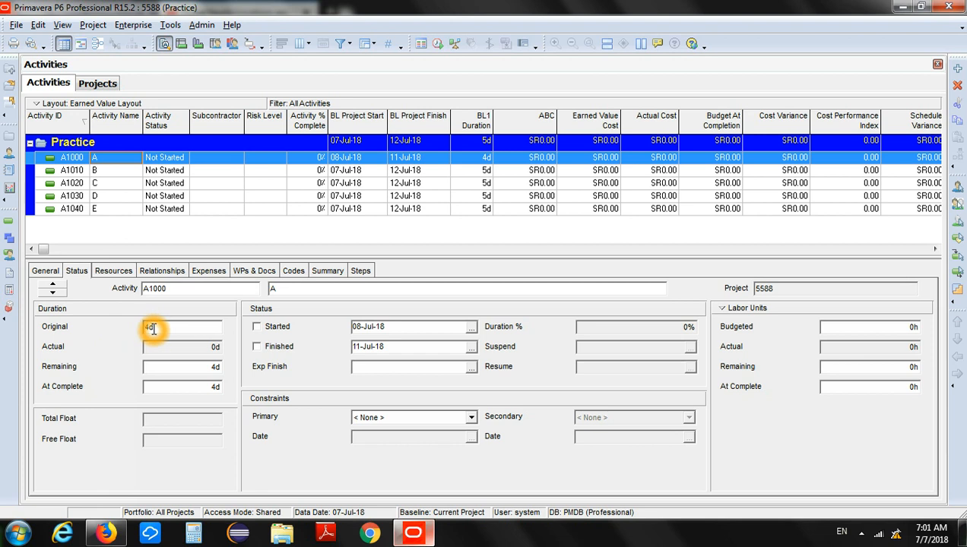
# - Set the original duration of activity B to 6 days
pyautogui.click(114, 176)
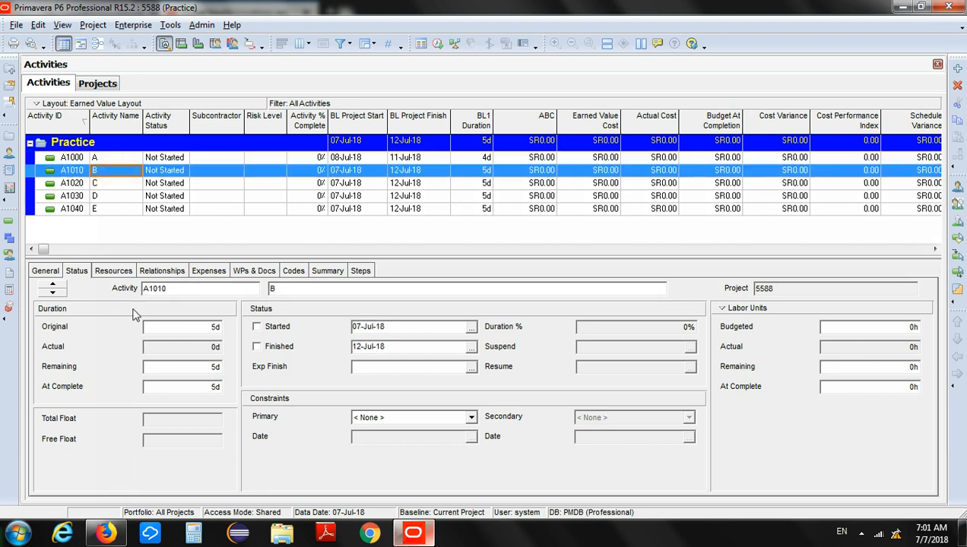
pyautogui.click(177, 327)
pyautogui.doubleClick(177, 327)
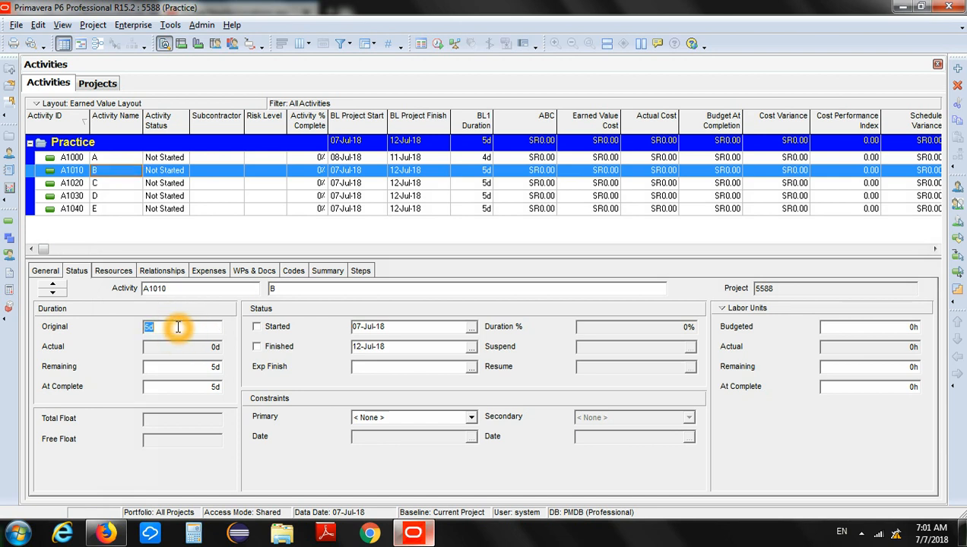
pyautogui.write('6')
pyautogui.press('Return')
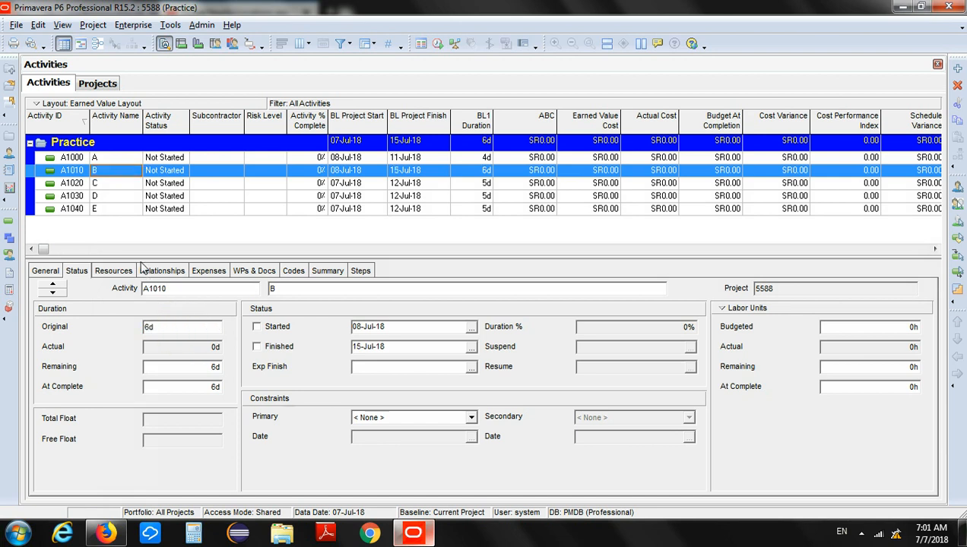
# - Set the original duration of activity C to 4 days
pyautogui.click(118, 183)
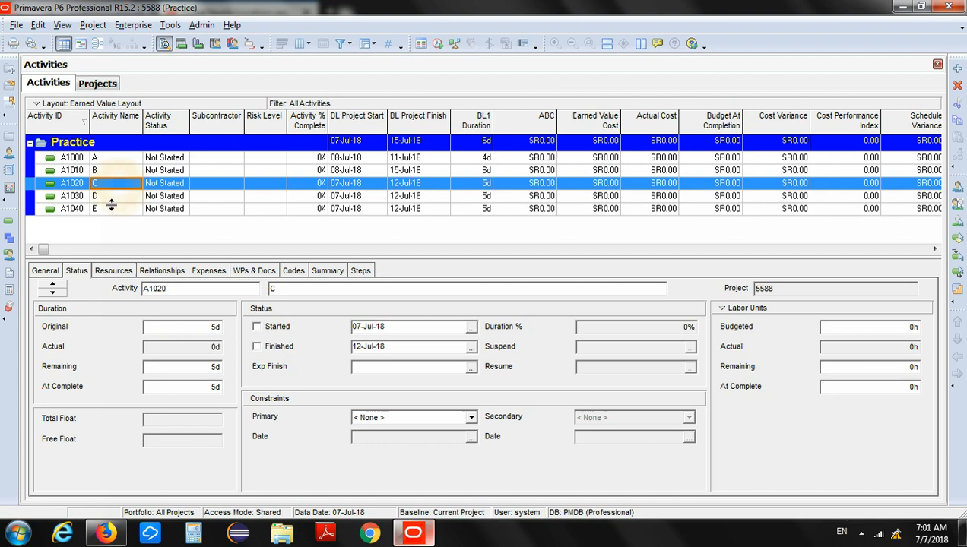
pyautogui.doubleClick(177, 327)
pyautogui.write('1')
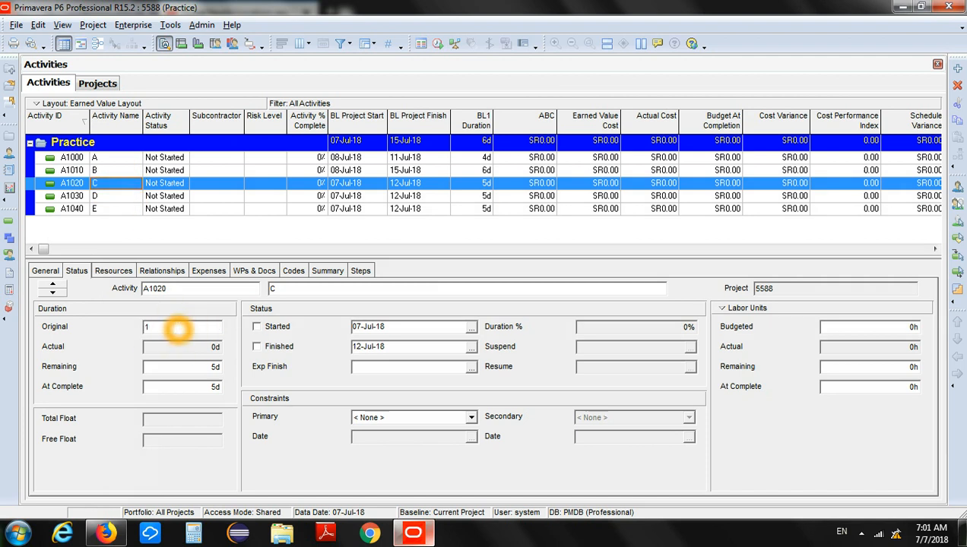
pyautogui.press('BackSpace')
pyautogui.write('4')
pyautogui.press('Return')
# - Set the original duration of activity D to 6 days
pyautogui.click(114, 197)
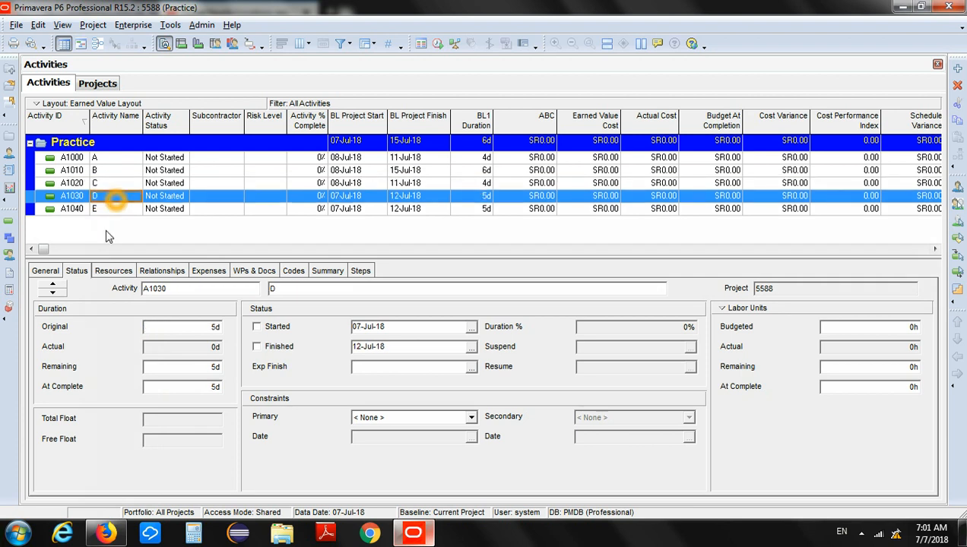
pyautogui.doubleClick(170, 326)
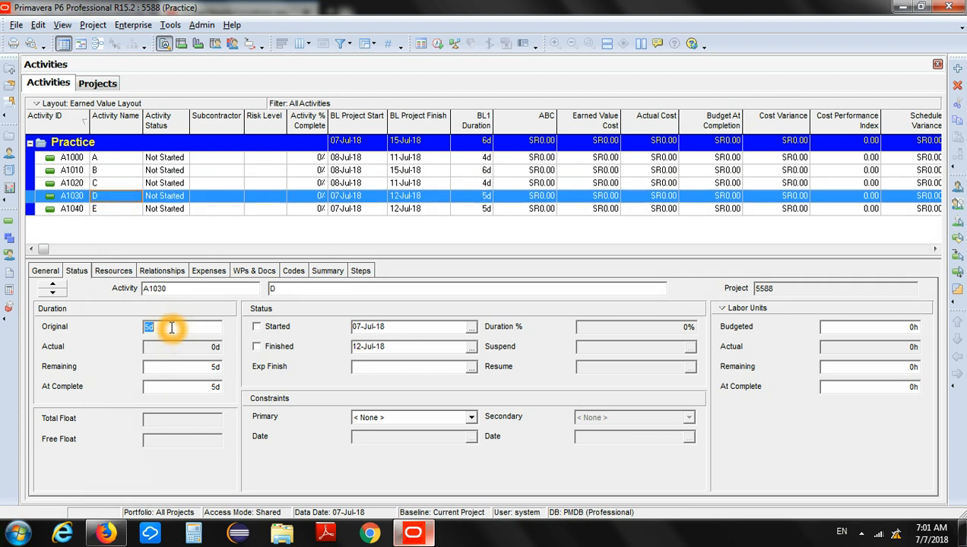
pyautogui.write('6')
pyautogui.press('Return')
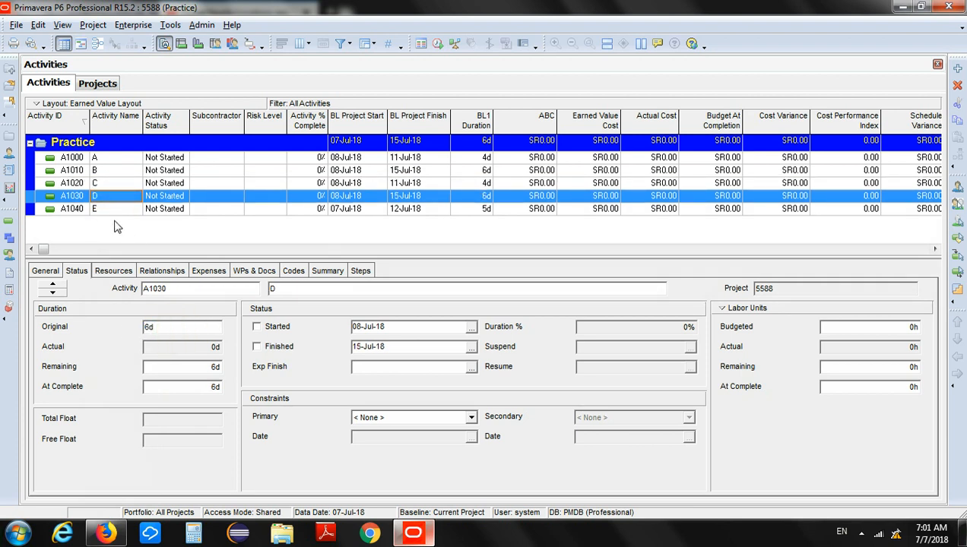
# - Set the original duration of activity E to 2 days
pyautogui.click(117, 212)
pyautogui.doubleClick(175, 327)
pyautogui.write('2')
pyautogui.press('Return')
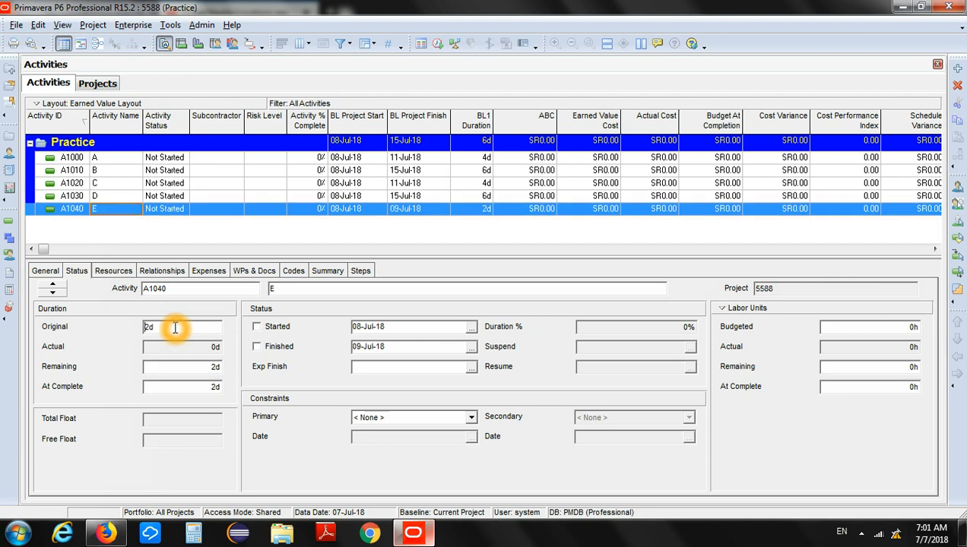
pyautogui.click(184, 227)
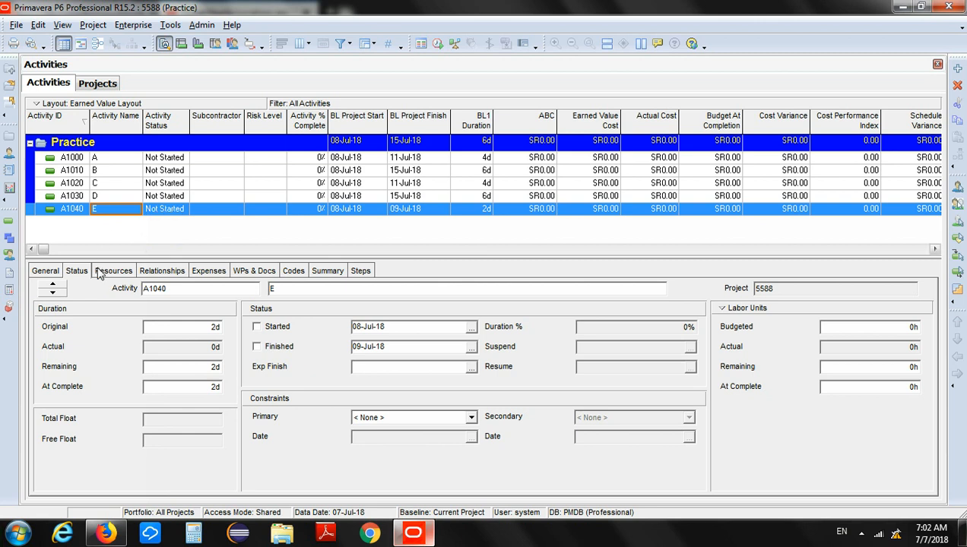
# - Show the Relationships details of activity E with its predecessors and successors
pyautogui.click(170, 276)
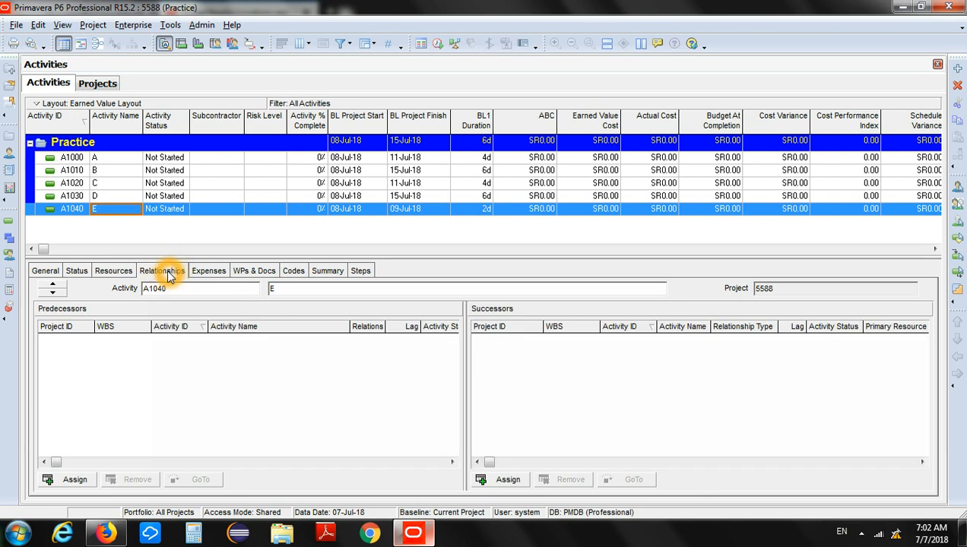
pyautogui.click(852, 515)
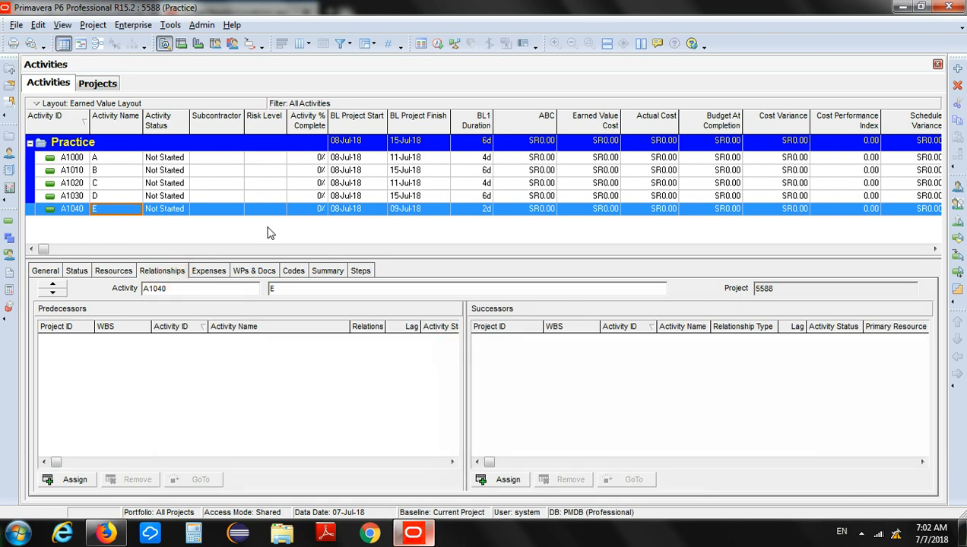
pyautogui.click(304, 220)
pyautogui.click(652, 376)
pyautogui.click(243, 225)
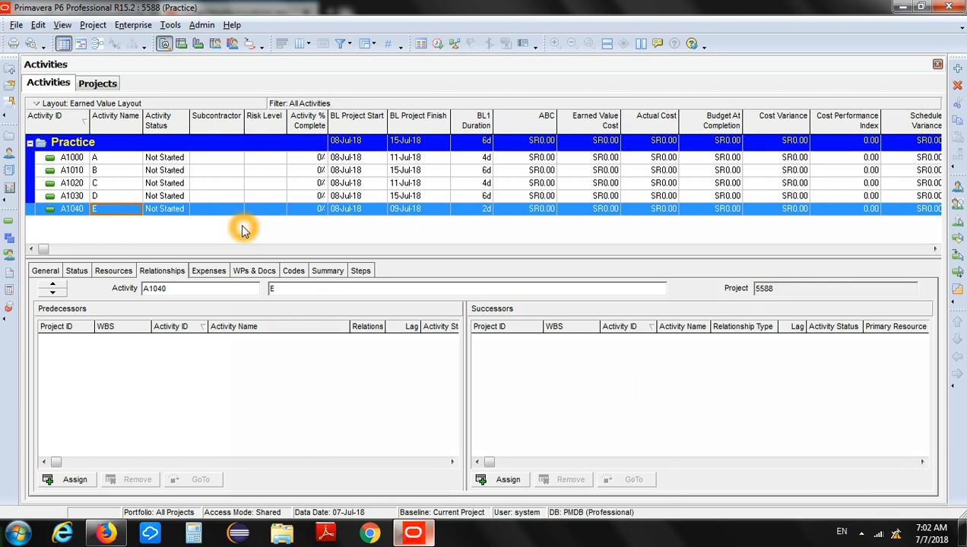
pyautogui.click(169, 272)
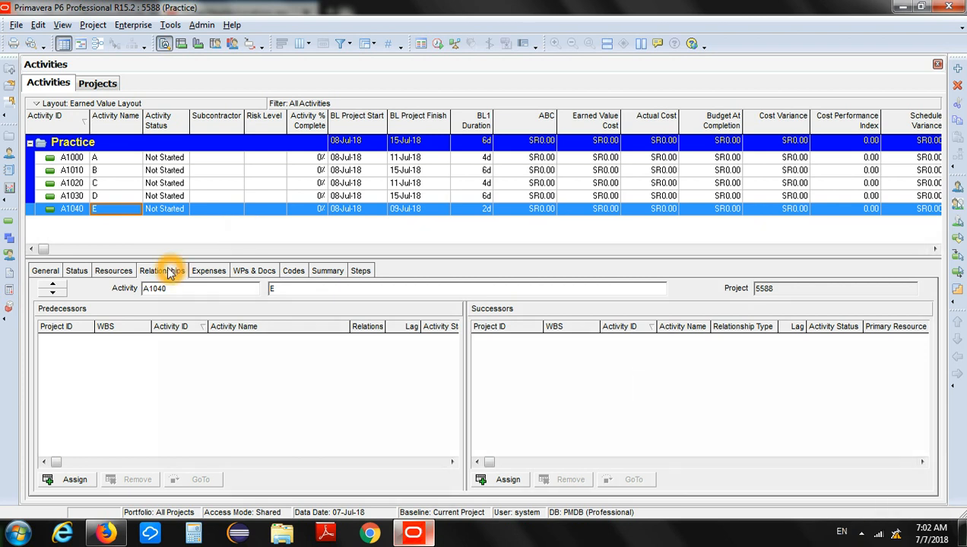
pyautogui.click(166, 279)
# - Check the Relationships entry in the customization of the activity details, and close it without changes
pyautogui.click(388, 281)
pyautogui.click(399, 268)
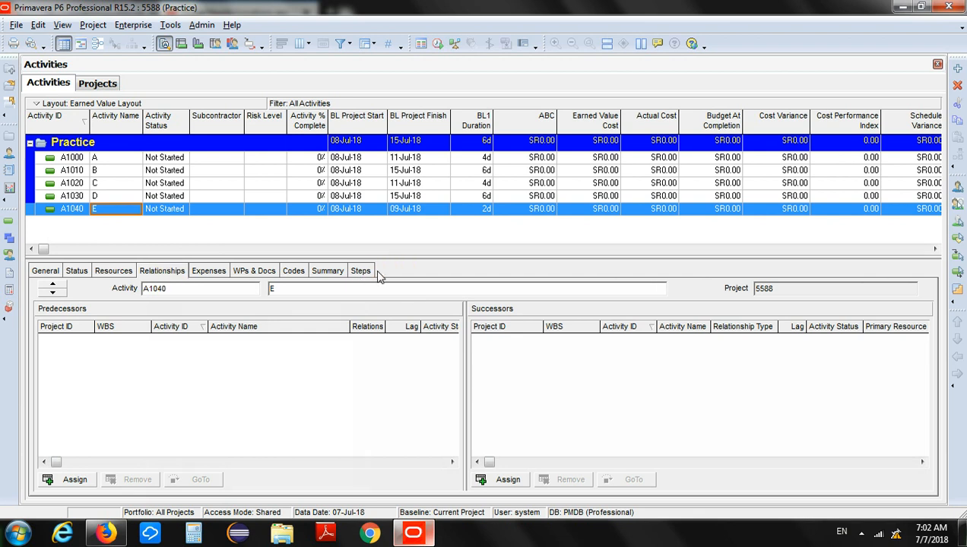
pyautogui.click(403, 273)
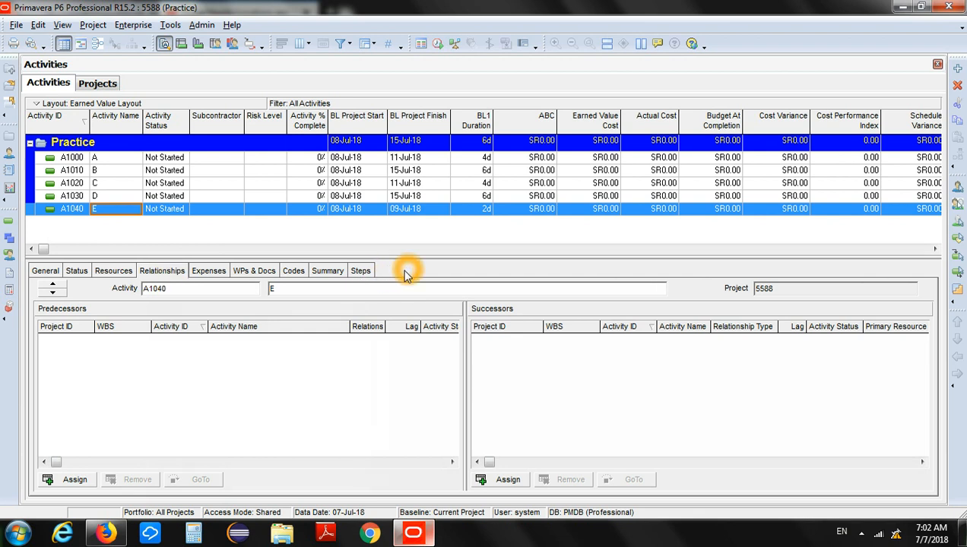
pyautogui.rightClick(401, 265)
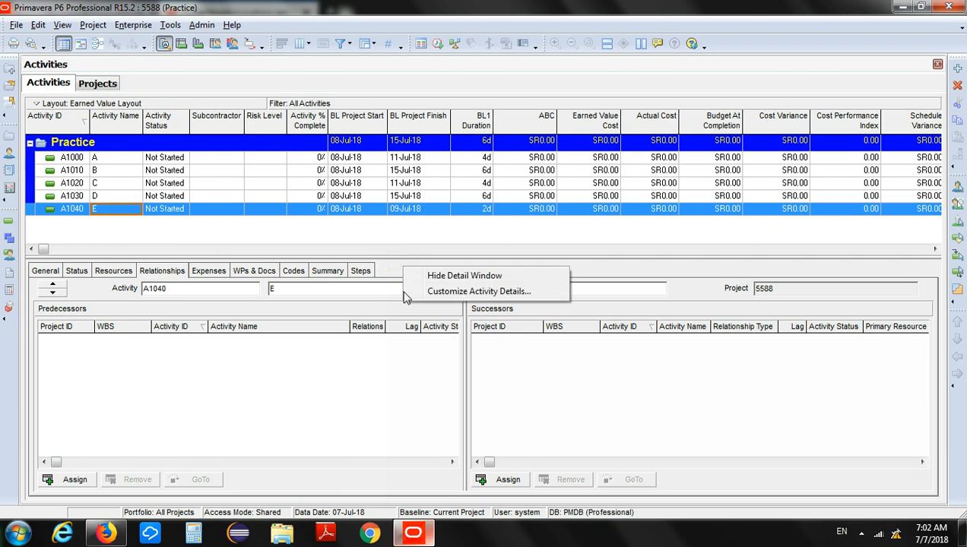
pyautogui.click(444, 294)
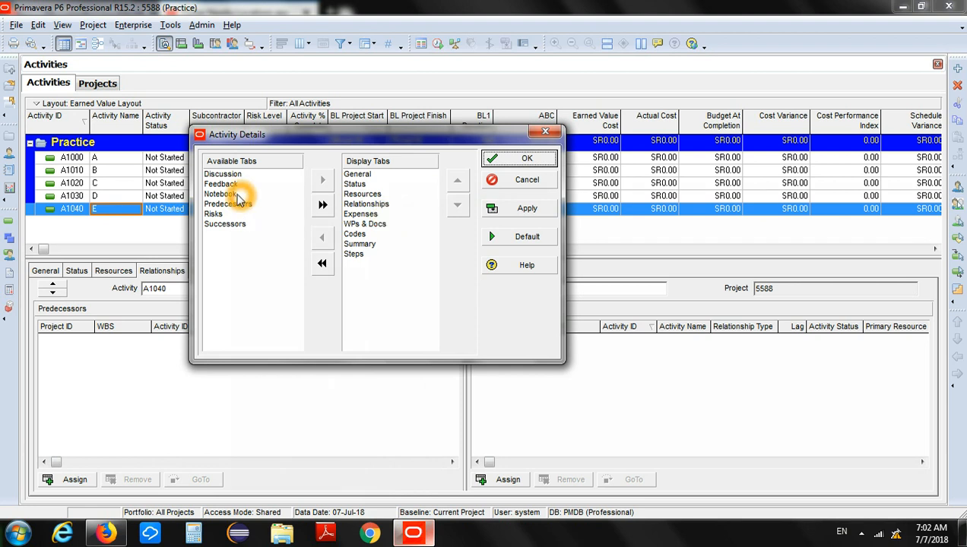
pyautogui.click(370, 205)
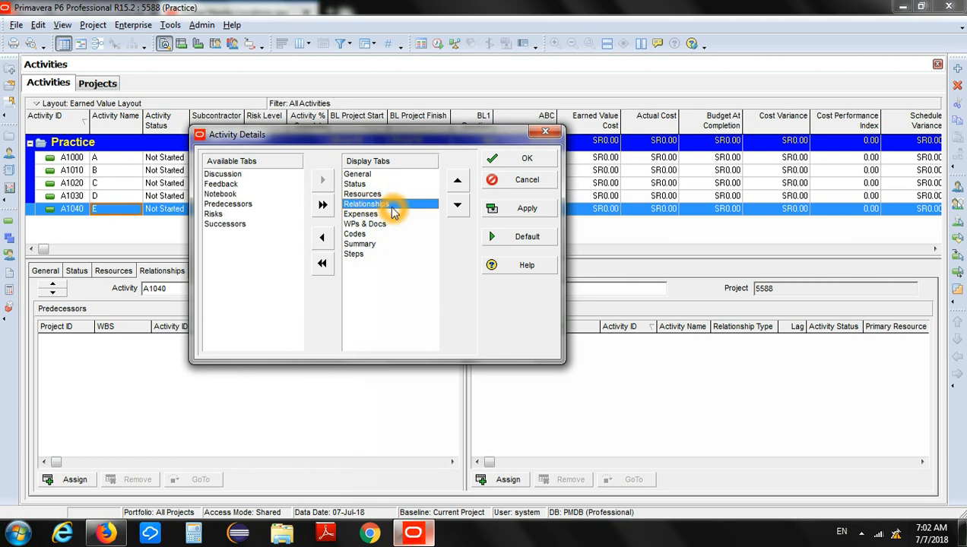
pyautogui.click(525, 181)
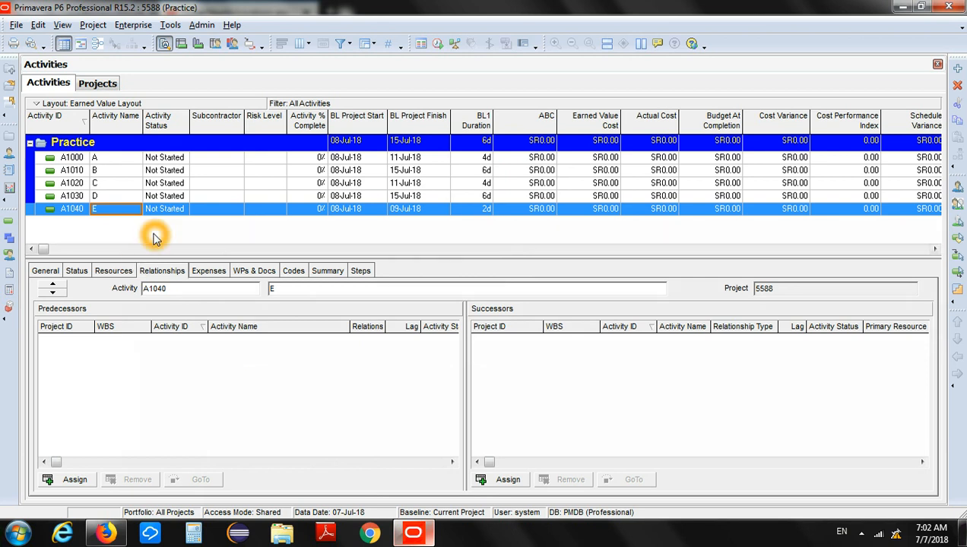
# - Assign activity B as a successor of activity A
pyautogui.click(124, 159)
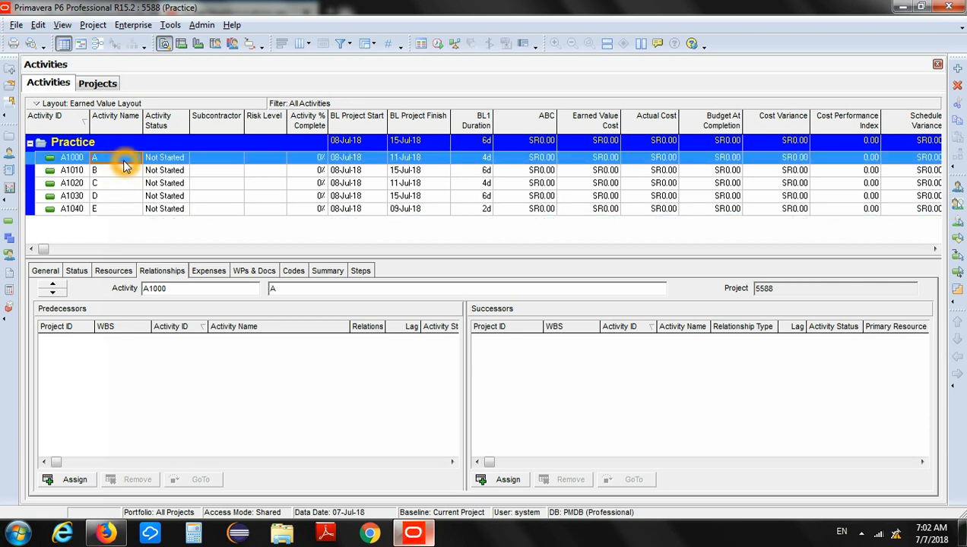
pyautogui.click(123, 161)
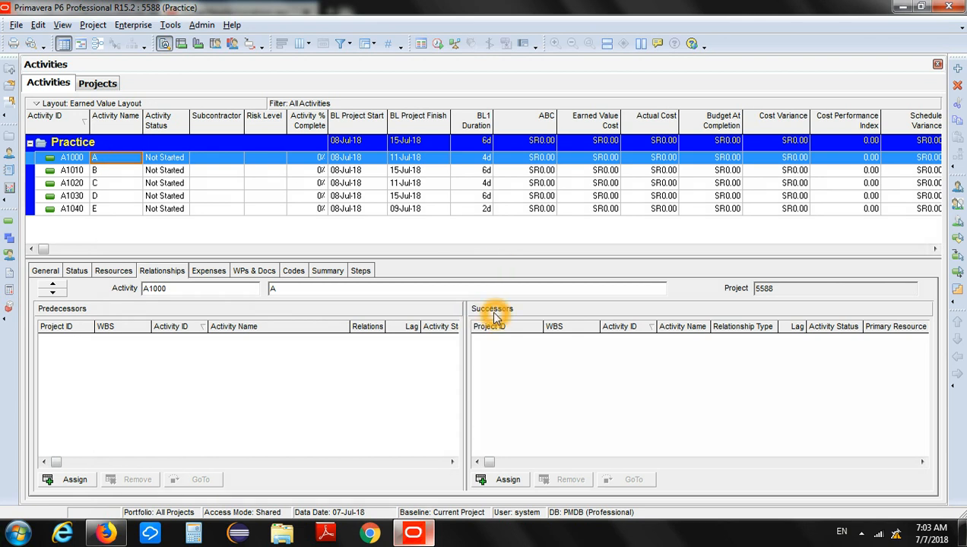
pyautogui.click(505, 481)
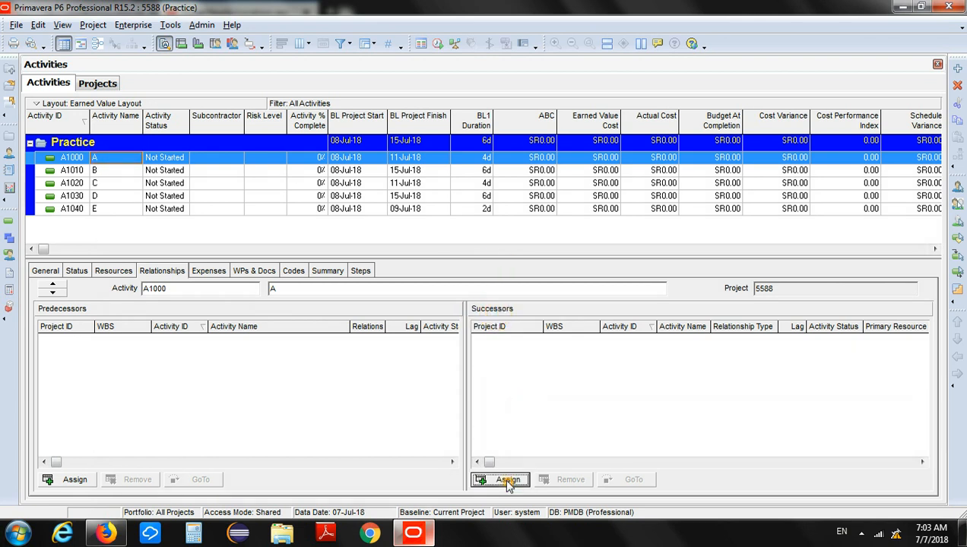
pyautogui.moveTo(470, 33); pyautogui.dragTo(726, 109)
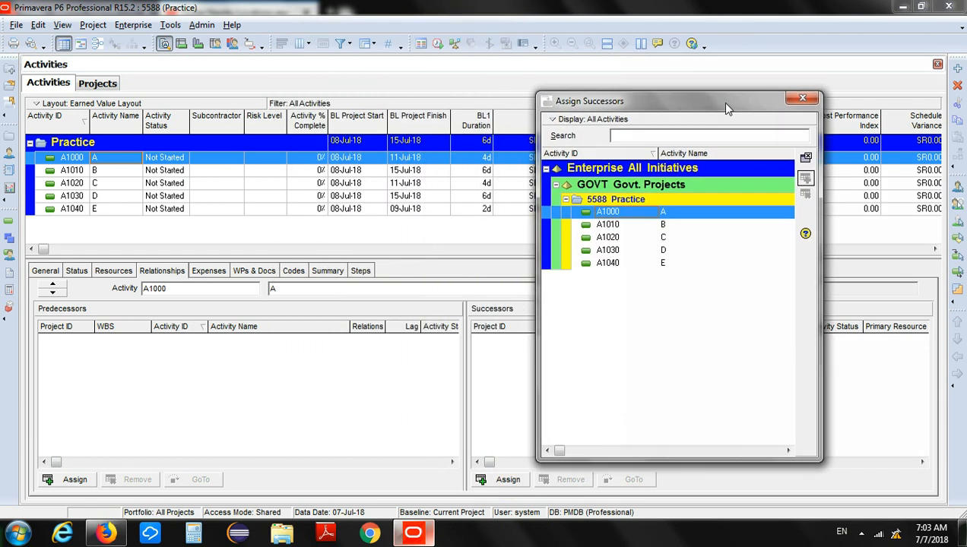
pyautogui.click(669, 225)
pyautogui.click(806, 180)
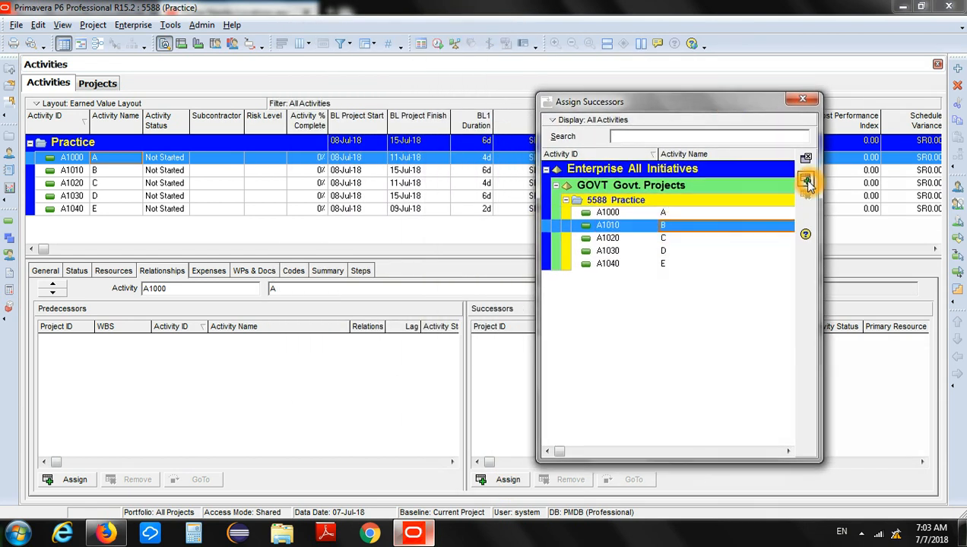
pyautogui.click(806, 180)
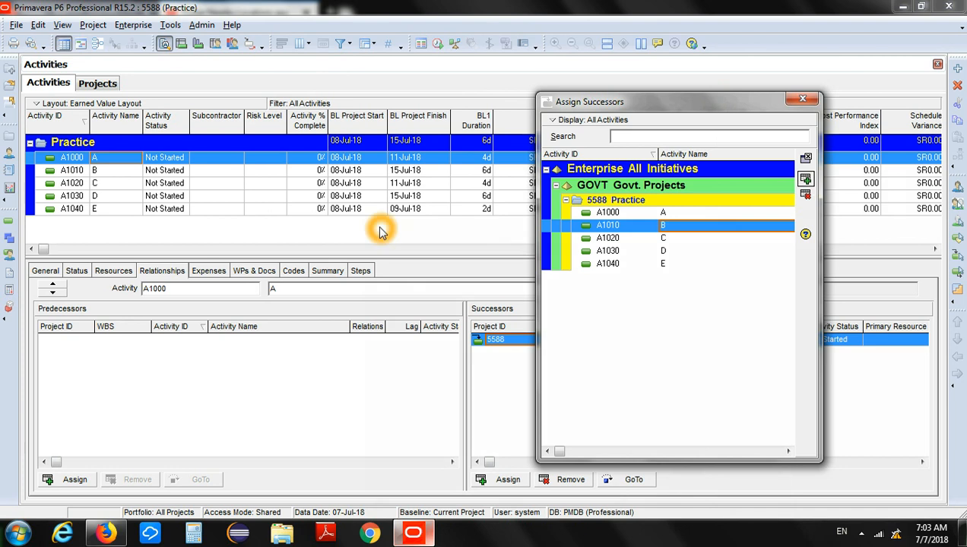
# - Assign activities C and D as successors of activity B
pyautogui.click(120, 172)
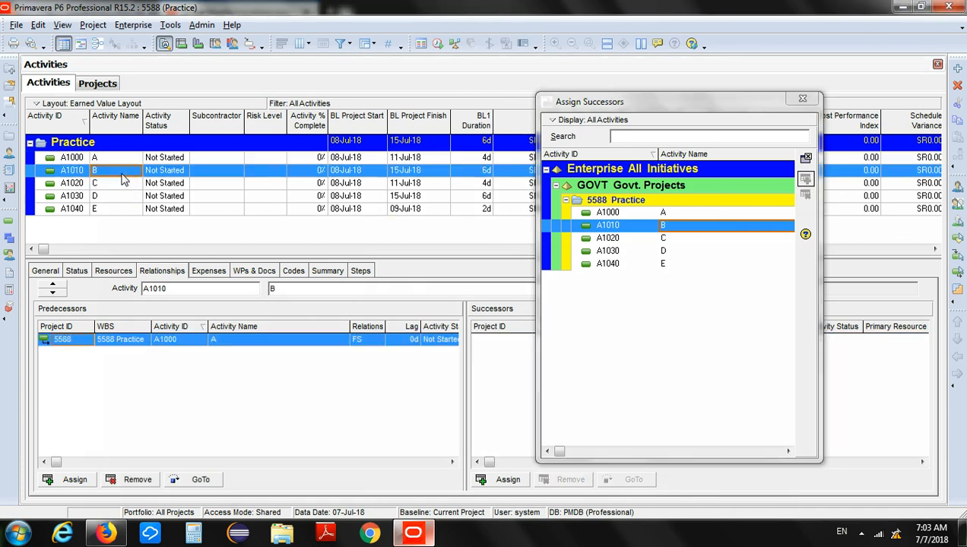
pyautogui.click(690, 240)
pyautogui.click(805, 177)
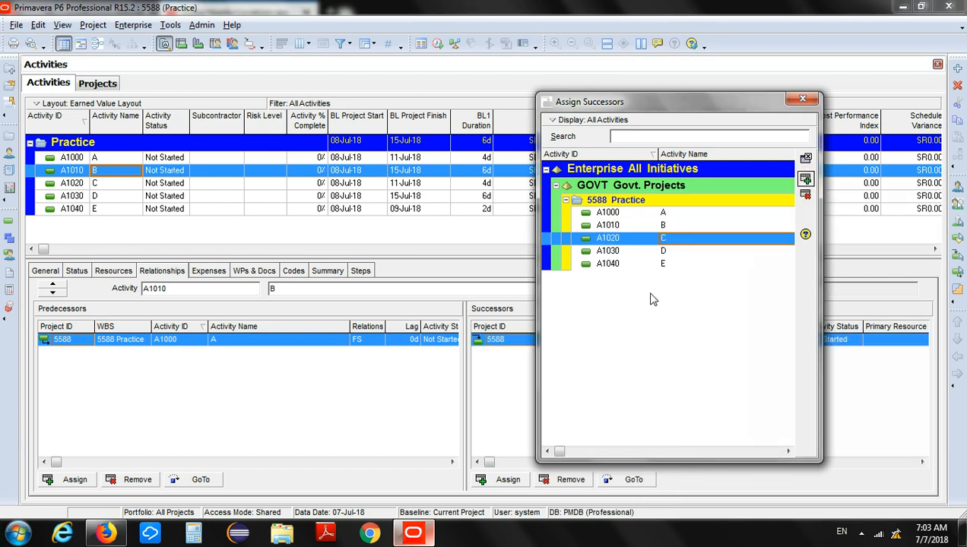
pyautogui.click(679, 252)
pyautogui.click(805, 178)
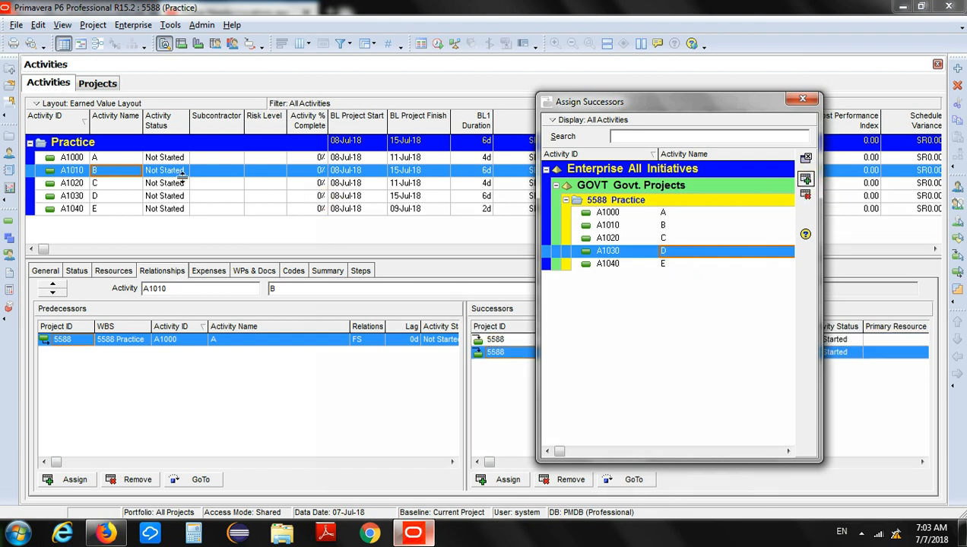
# - Assign activity E as a successor of activity C
pyautogui.click(125, 185)
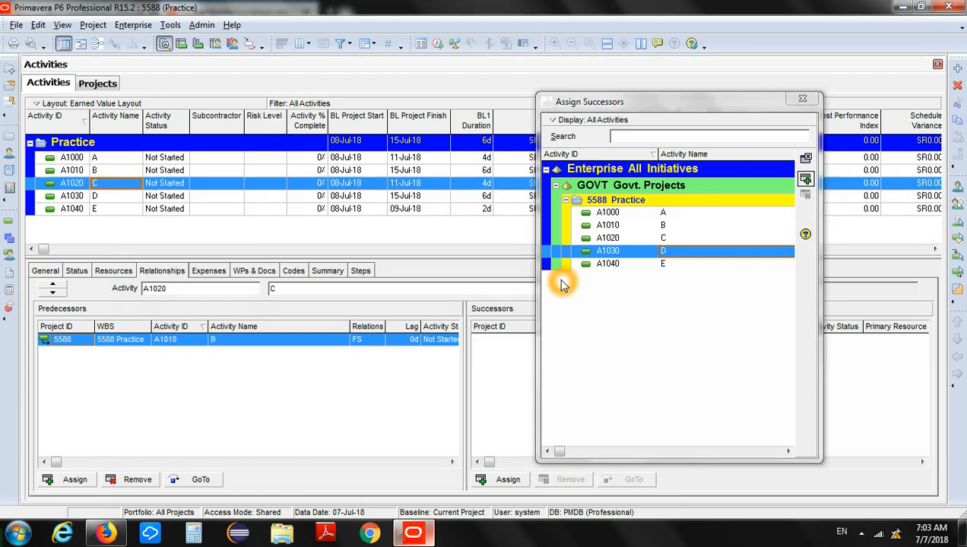
pyautogui.click(675, 264)
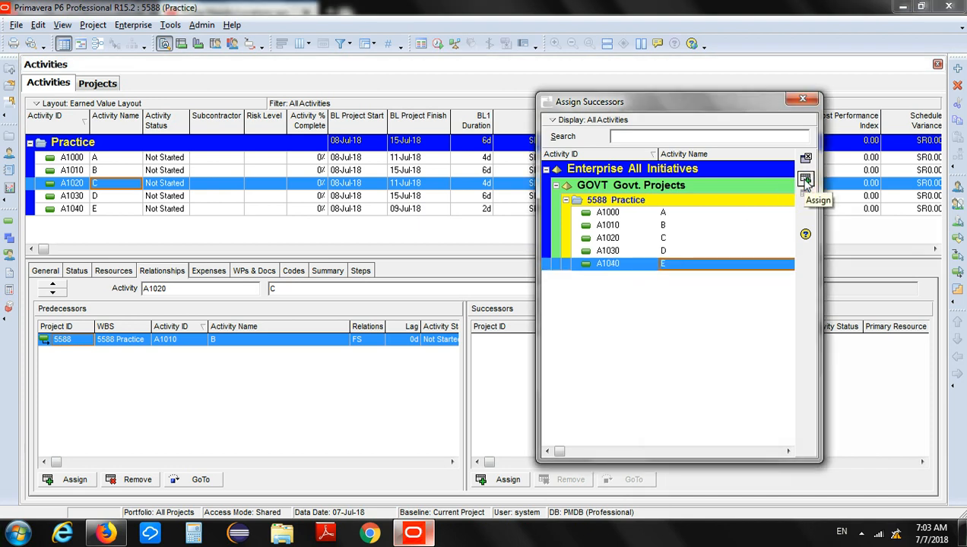
pyautogui.click(805, 180)
# - Assign activity E as a successor of activity D, check activity E's predecessors, and close the successor assignment
pyautogui.click(119, 197)
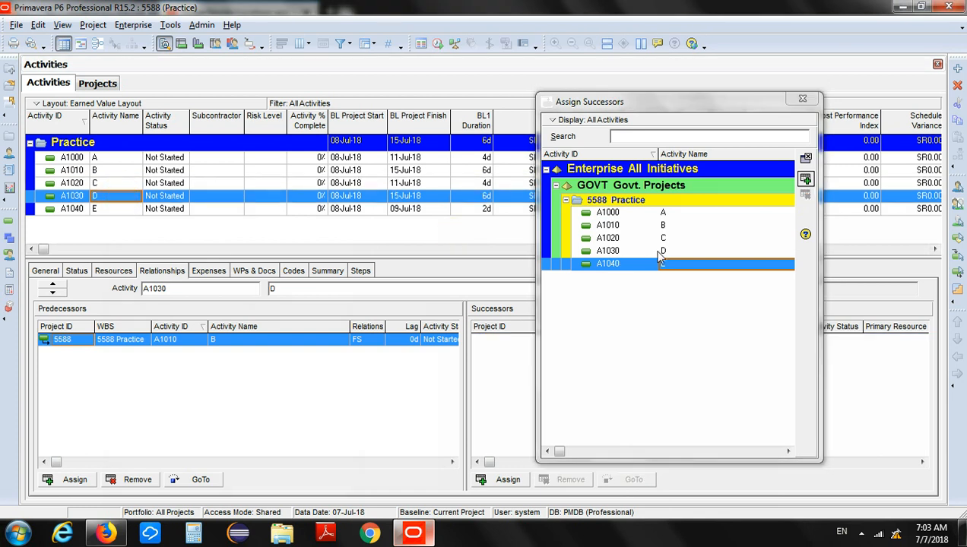
pyautogui.click(805, 181)
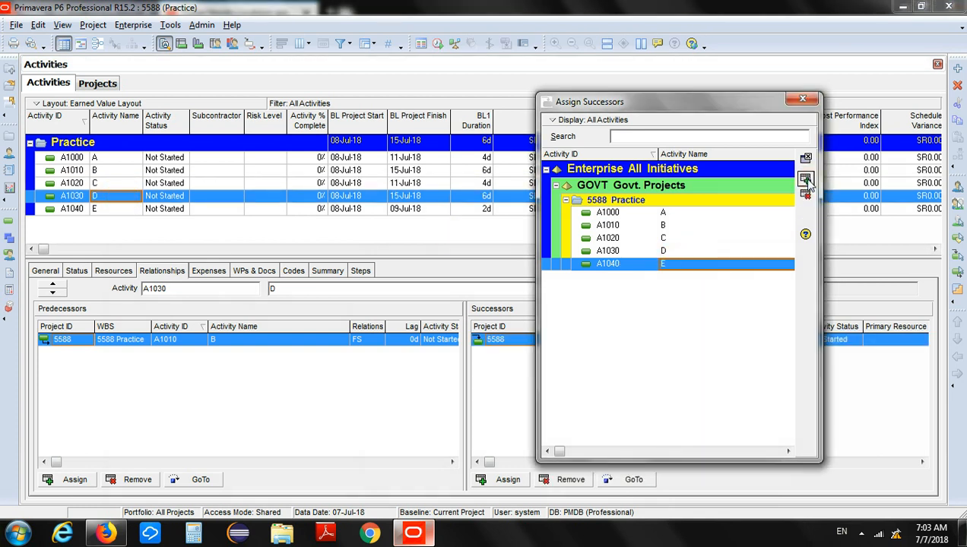
pyautogui.click(114, 210)
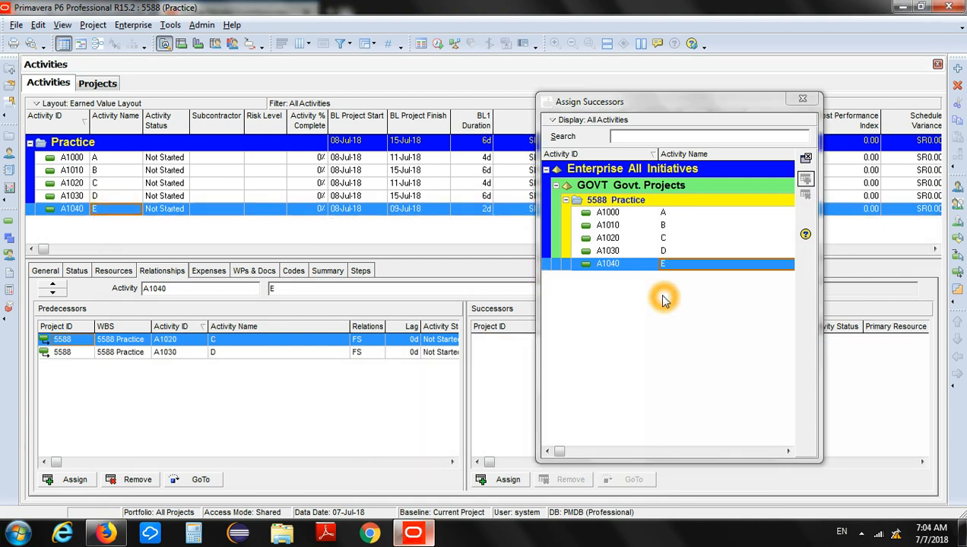
pyautogui.click(800, 101)
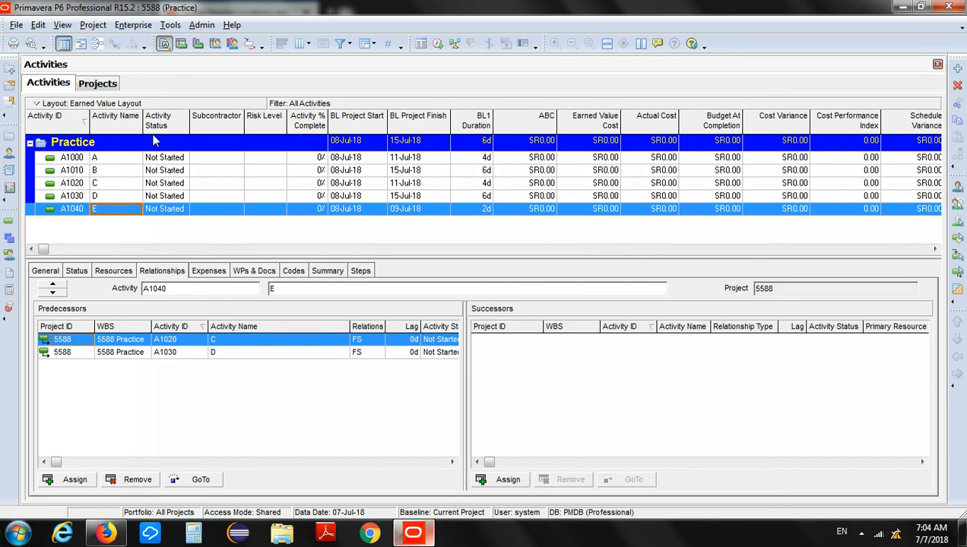
# - Display the activities as a Gantt chart with more room for the bars and examine the bars in July
pyautogui.click(80, 45)
pyautogui.moveTo(401, 259); pyautogui.dragTo(396, 409)
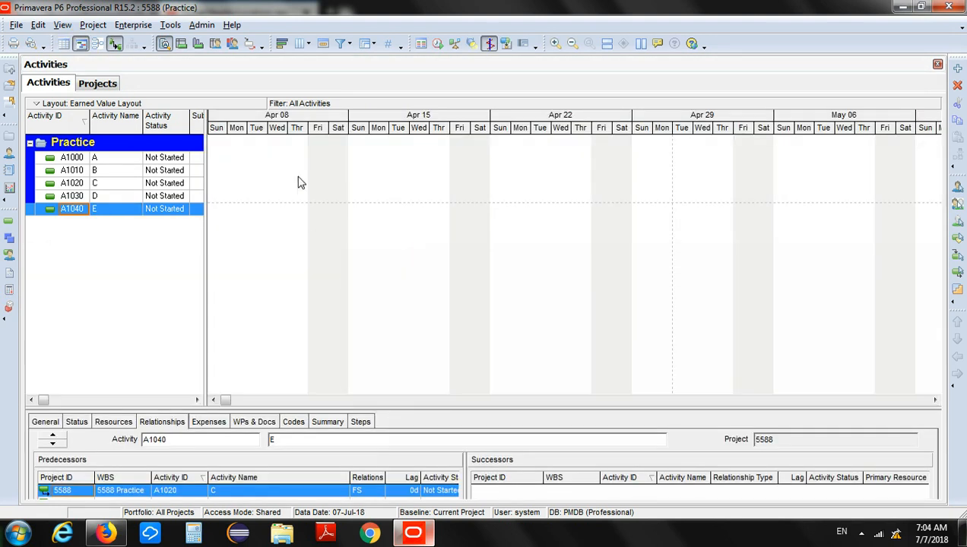
pyautogui.click(231, 399)
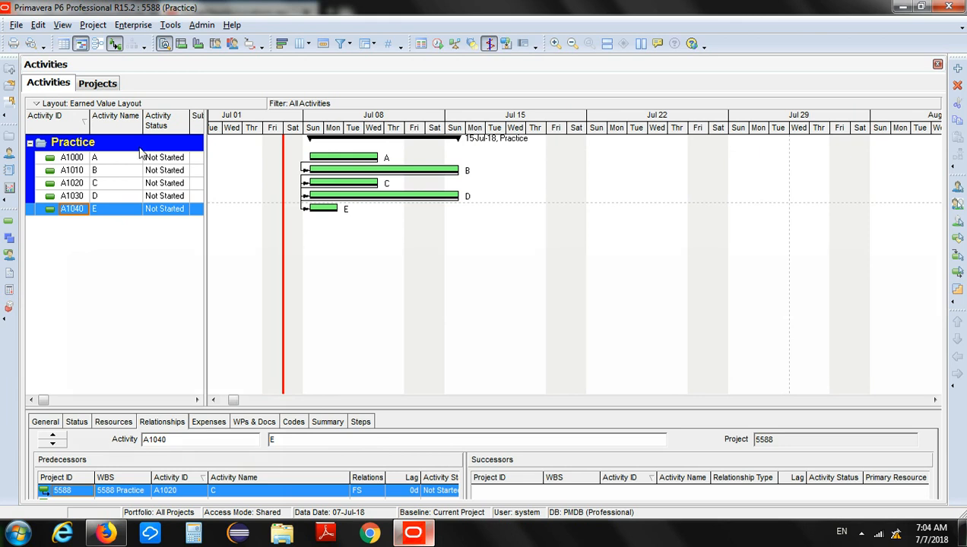
# - Display the Practice project as an activity network diagram
pyautogui.click(103, 67)
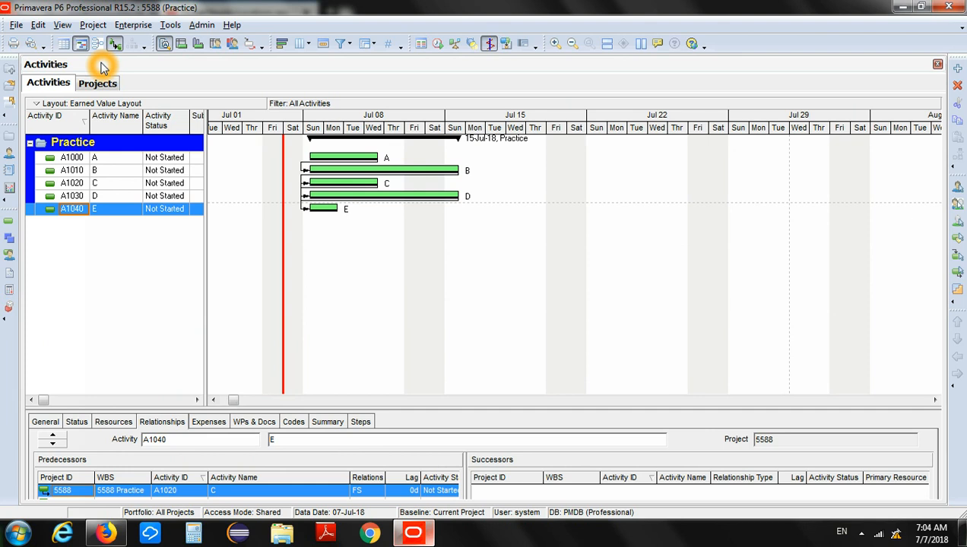
pyautogui.click(82, 46)
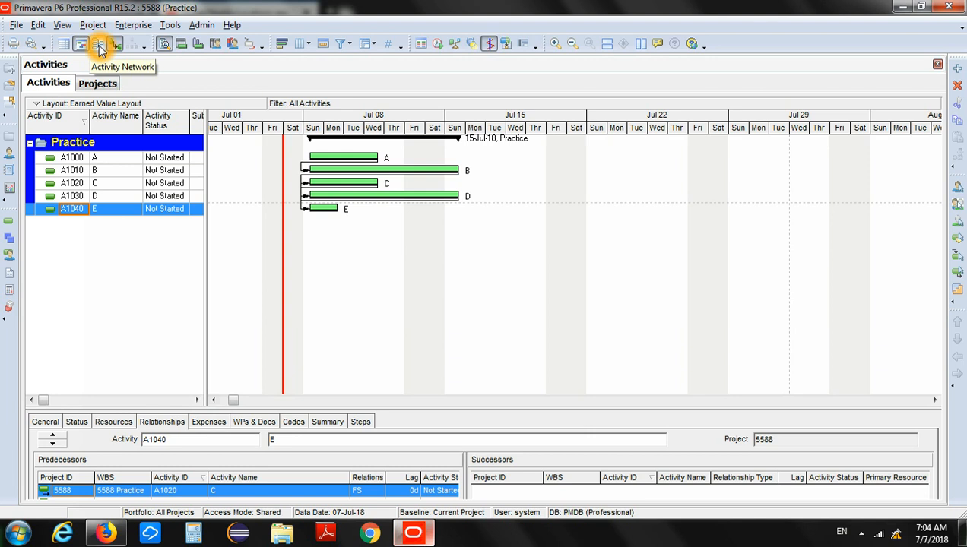
pyautogui.click(99, 45)
pyautogui.click(303, 280)
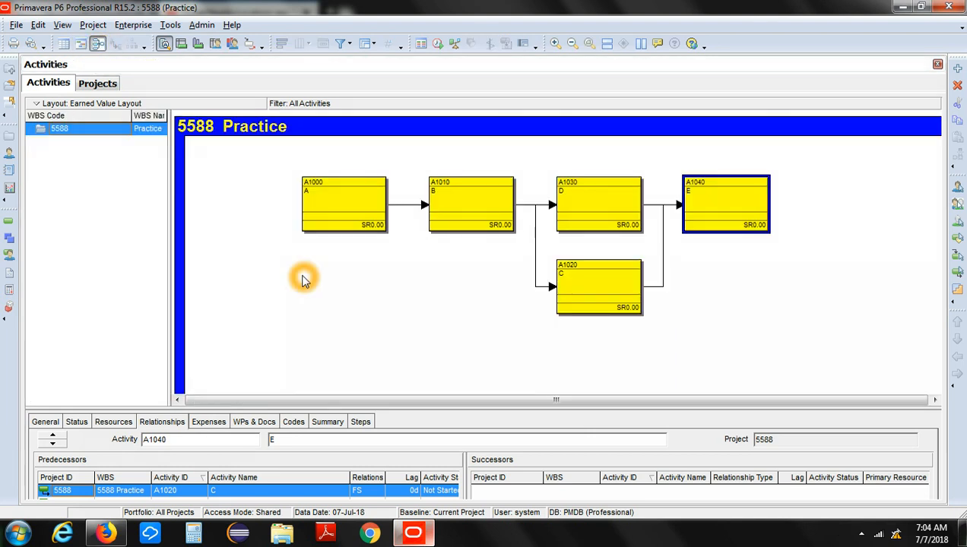
# - Examine the relationship lines from activity A through B, C and D to E in the activity network
pyautogui.click(411, 403)
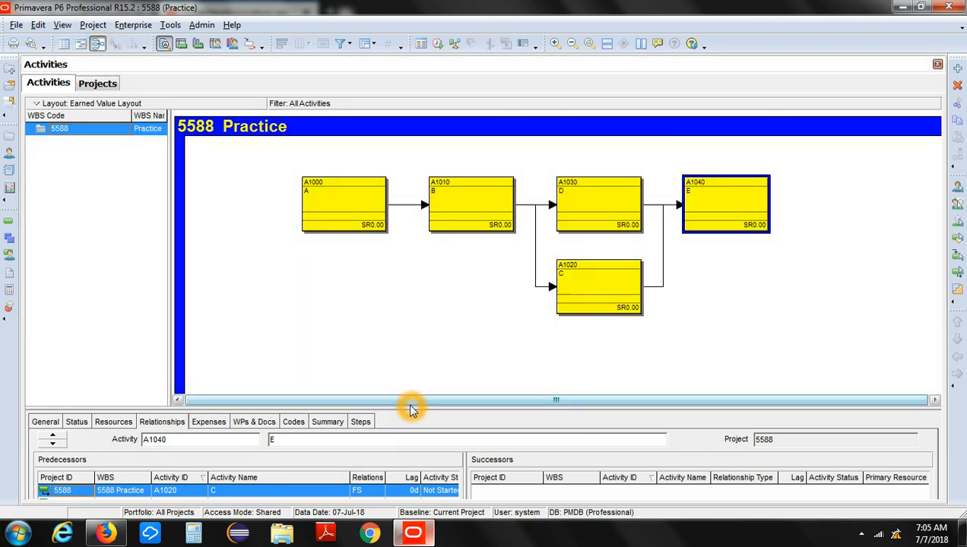
pyautogui.click(339, 271)
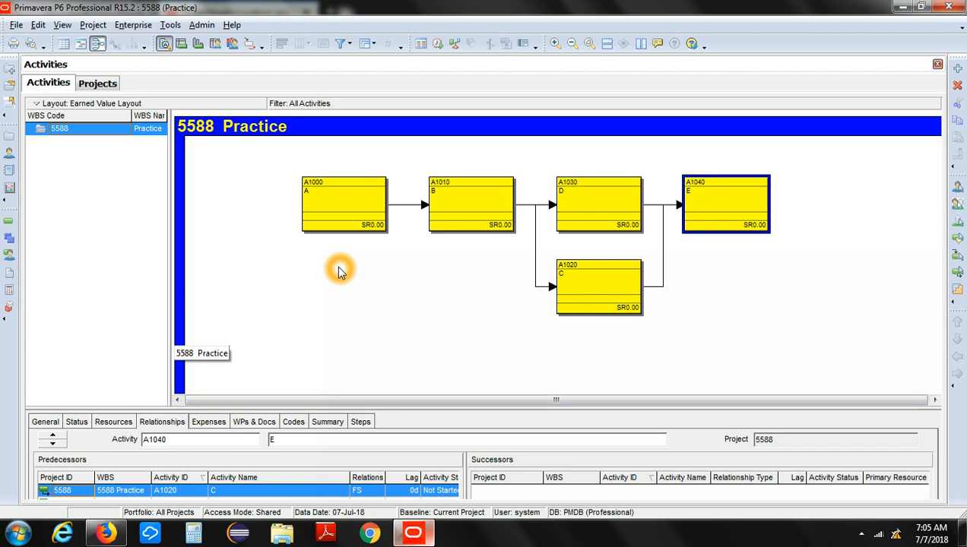
pyautogui.click(336, 209)
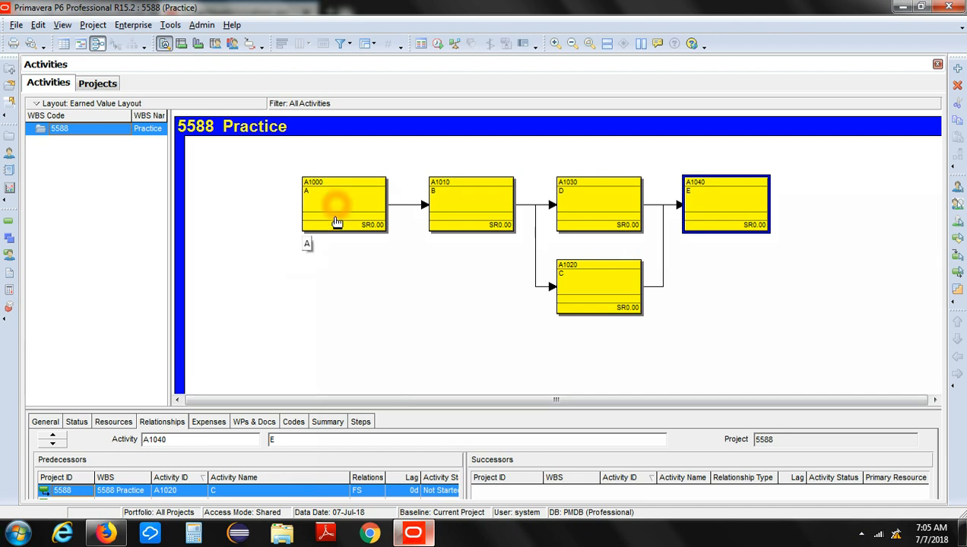
pyautogui.click(362, 319)
pyautogui.click(337, 209)
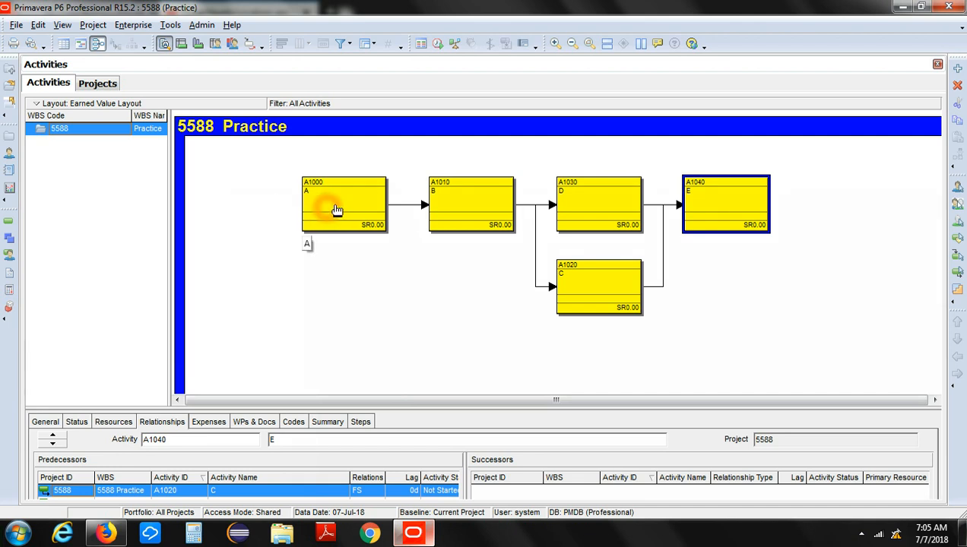
pyautogui.click(462, 220)
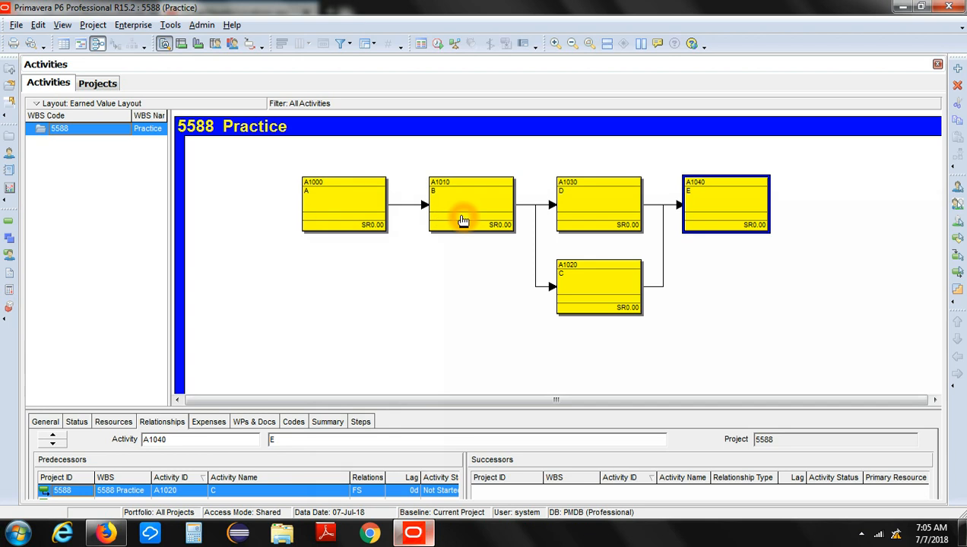
pyautogui.click(582, 205)
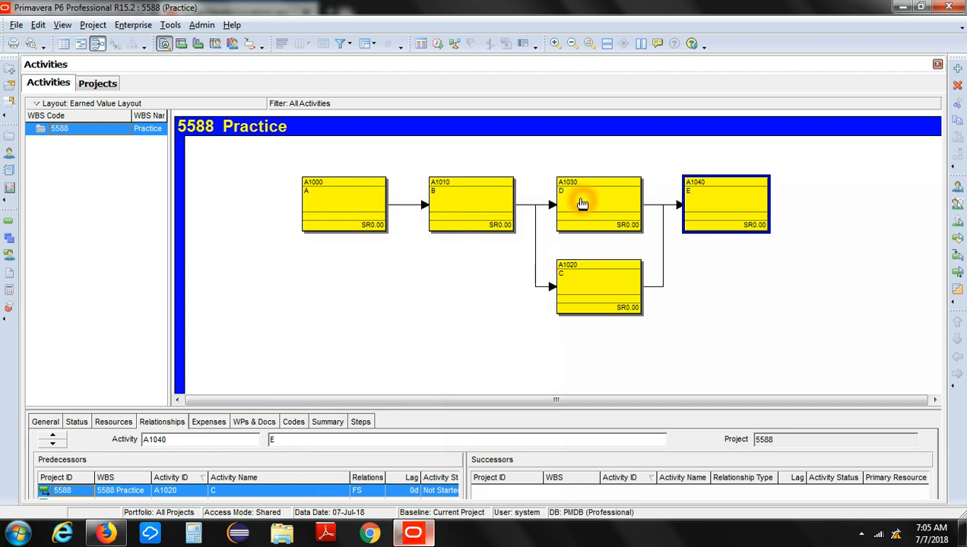
pyautogui.click(590, 304)
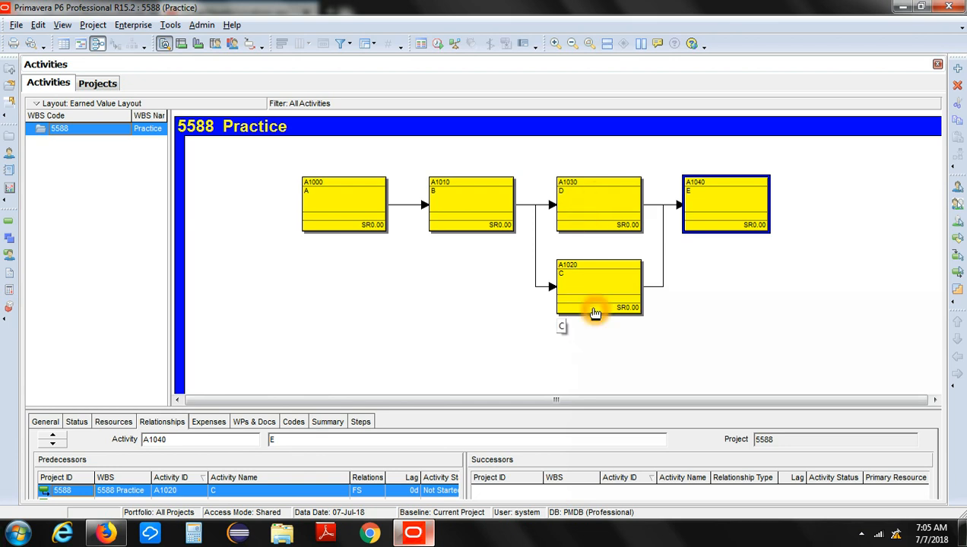
pyautogui.click(718, 222)
pyautogui.click(477, 255)
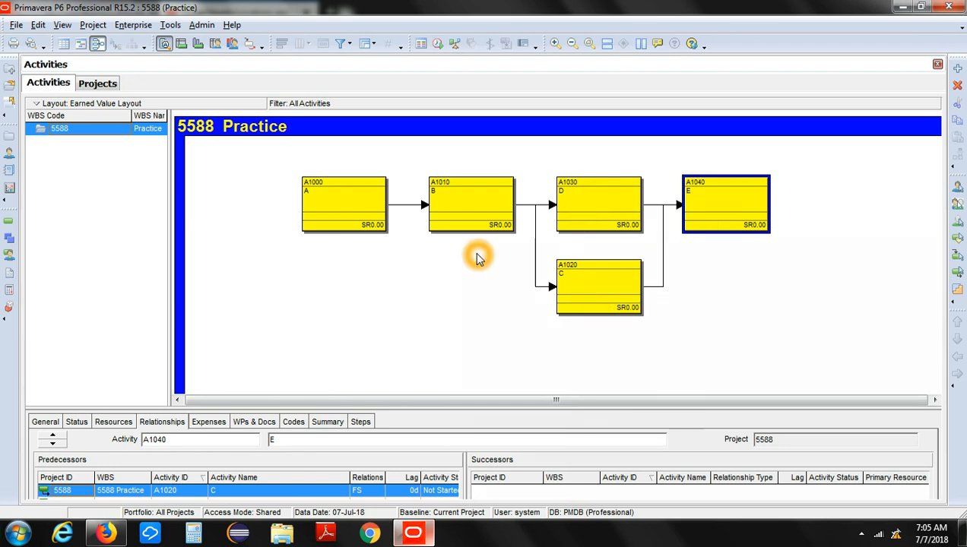
pyautogui.click(488, 368)
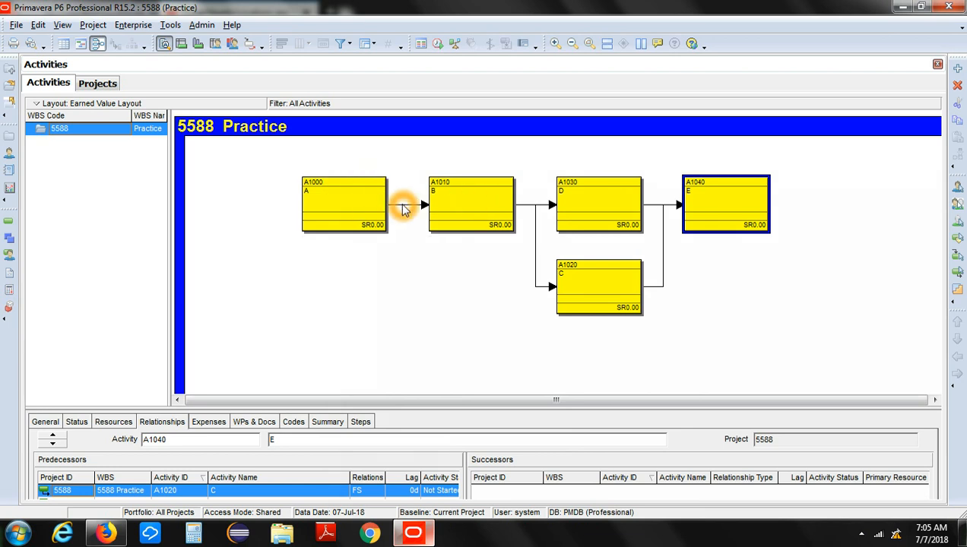
# - Delete the relationship between activities A and B in the activity network
pyautogui.click(410, 207)
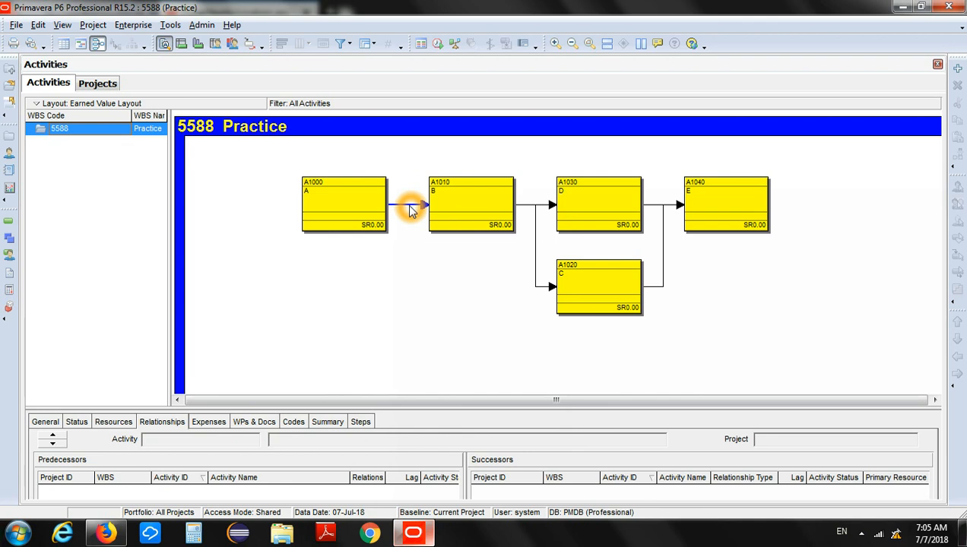
pyautogui.press('Delete')
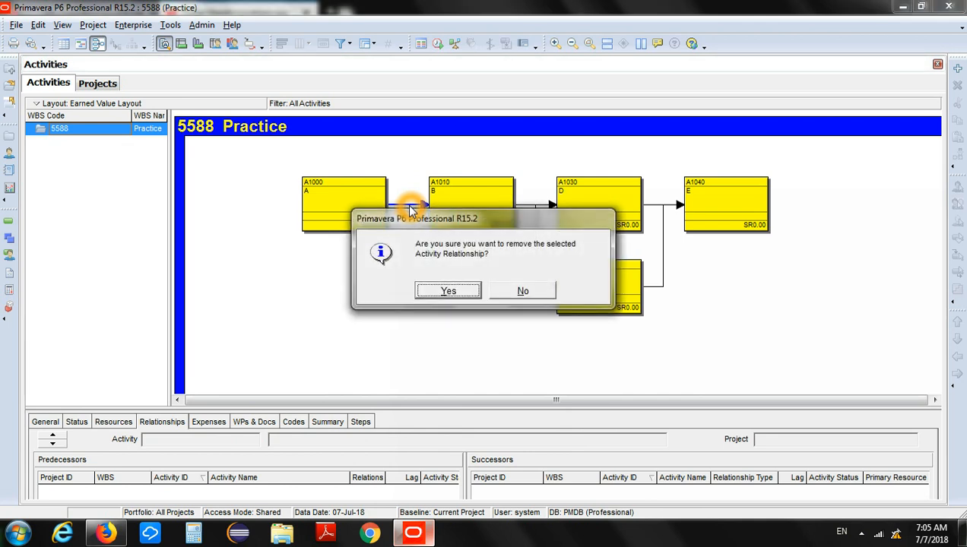
pyautogui.click(437, 291)
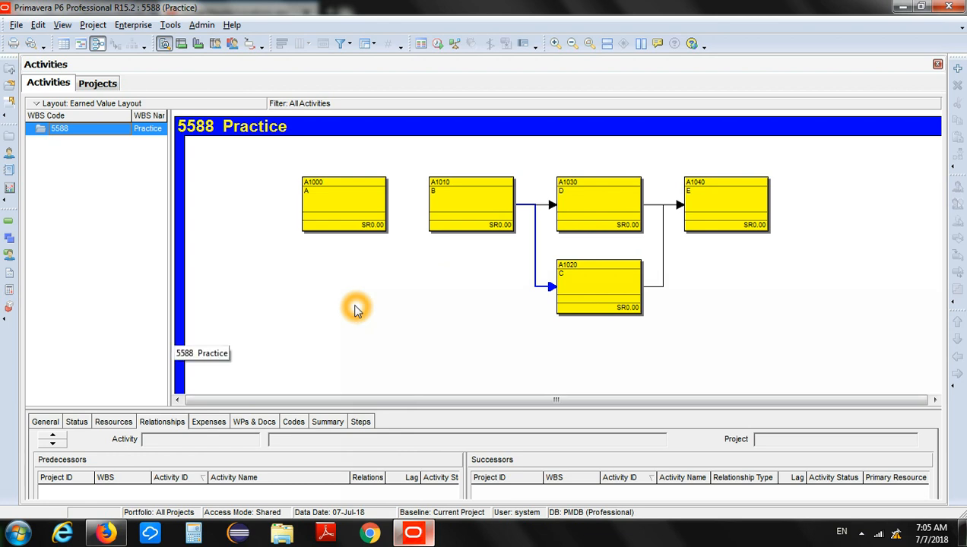
pyautogui.click(422, 304)
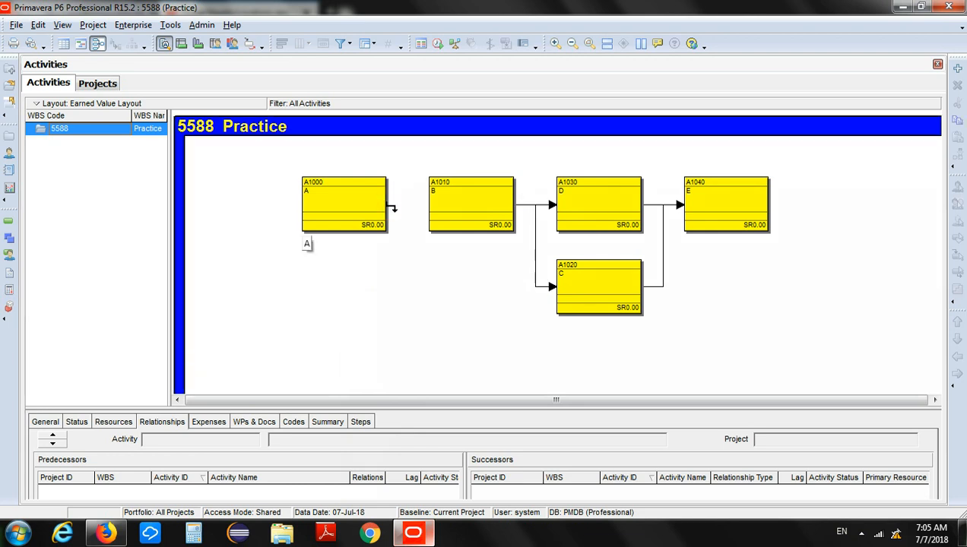
# - Draw a finish-to-finish (FF) relationship from activity A to activity B directly in the activity network
pyautogui.click(391, 207)
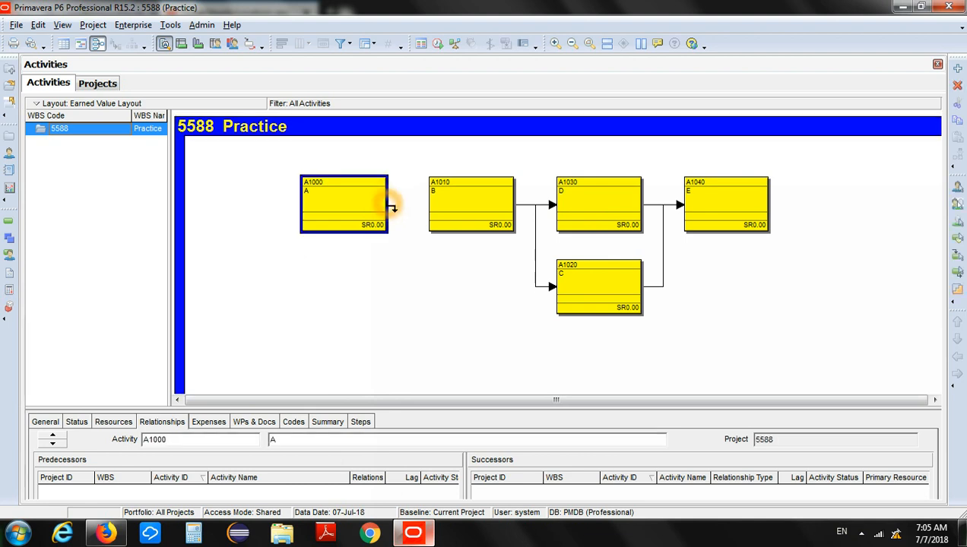
pyautogui.moveTo(393, 208); pyautogui.dragTo(435, 209)
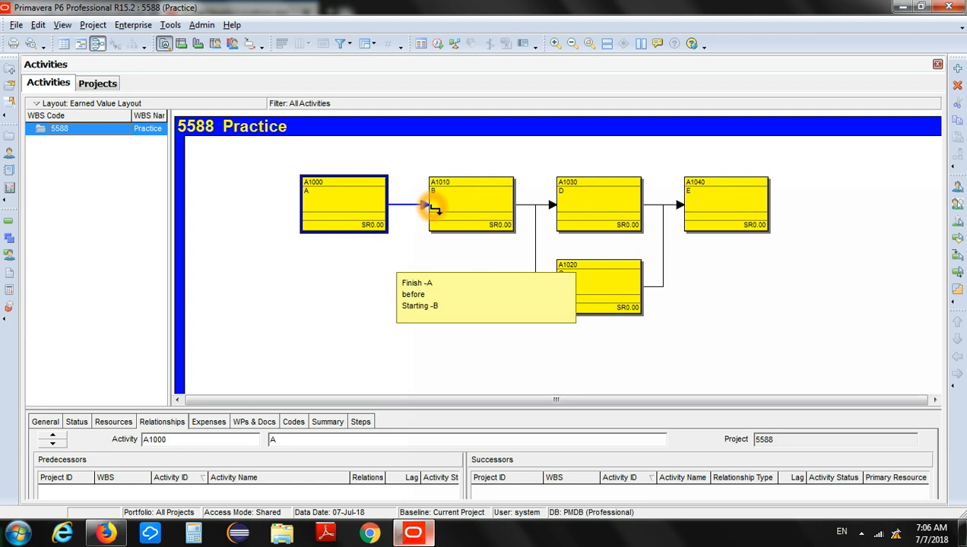
pyautogui.moveTo(435, 209); pyautogui.dragTo(432, 211)
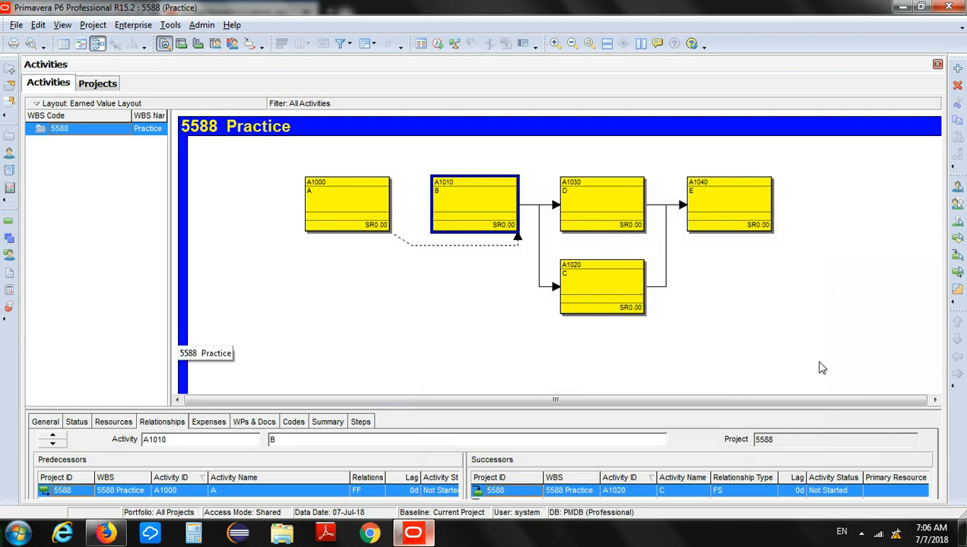
# - Set the relationship type of activity A's successor B to FS in the enlarged activity details
pyautogui.moveTo(786, 408); pyautogui.dragTo(768, 335)
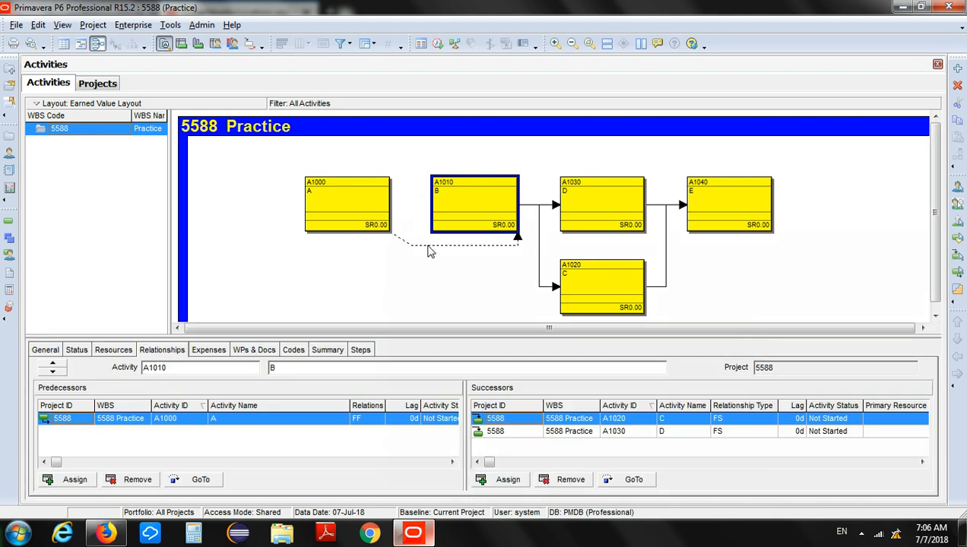
pyautogui.click(332, 210)
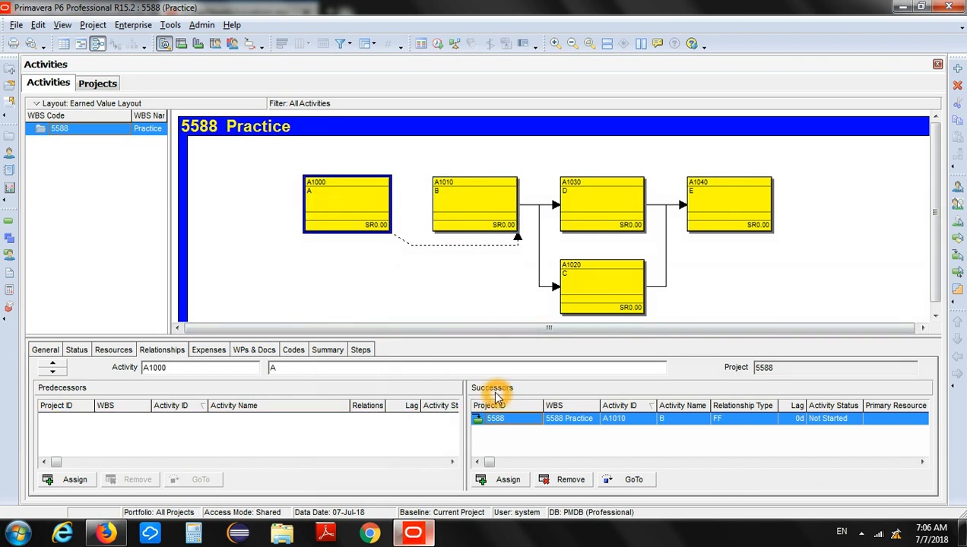
pyautogui.click(335, 205)
pyautogui.click(444, 233)
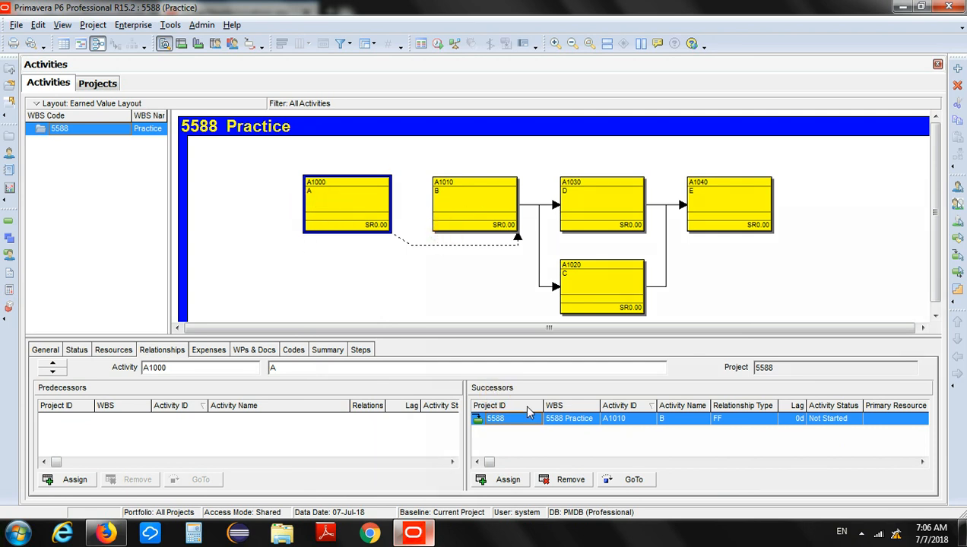
pyautogui.click(722, 424)
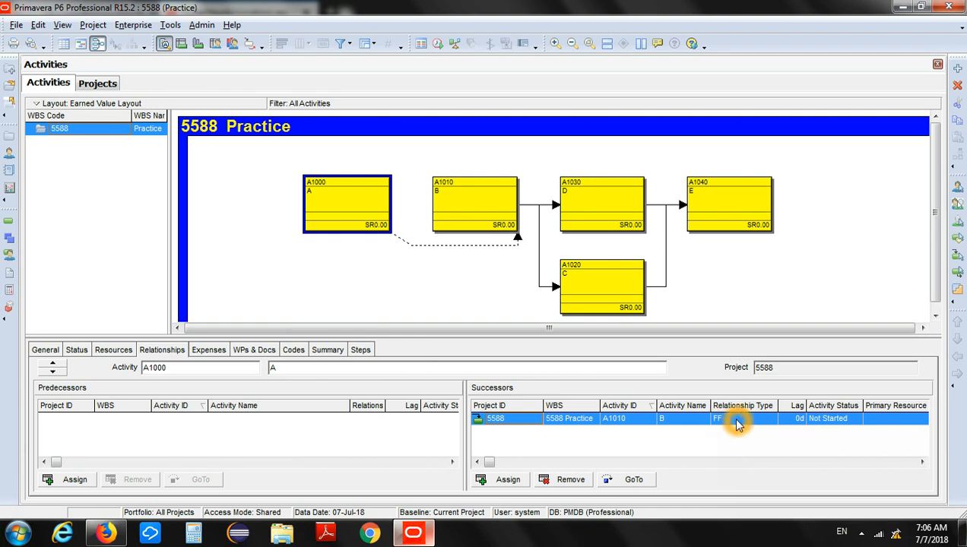
pyautogui.click(737, 424)
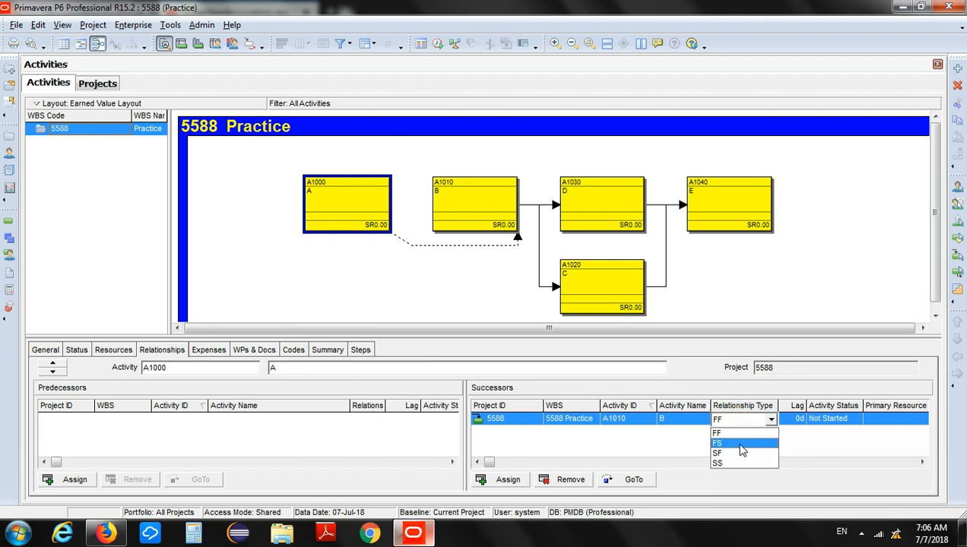
pyautogui.click(743, 454)
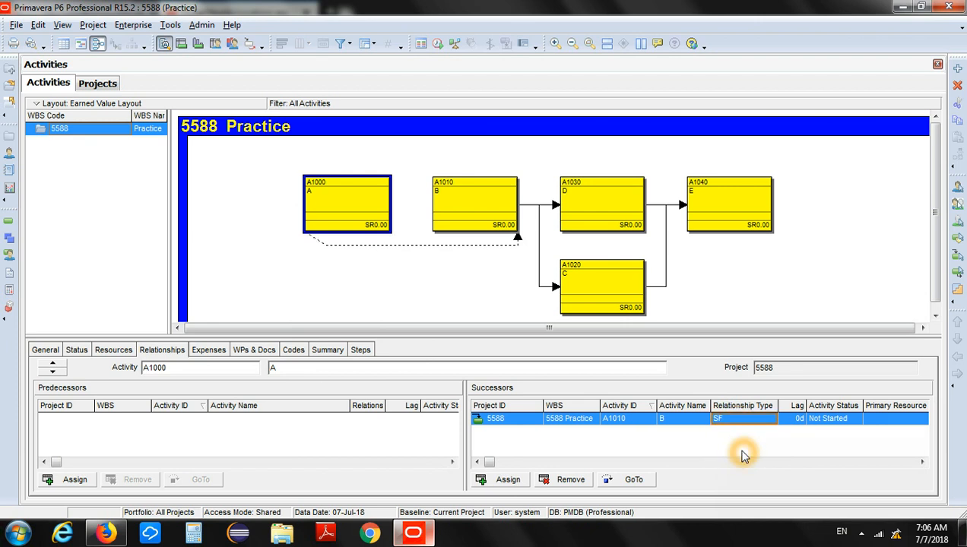
pyautogui.click(747, 427)
pyautogui.click(736, 444)
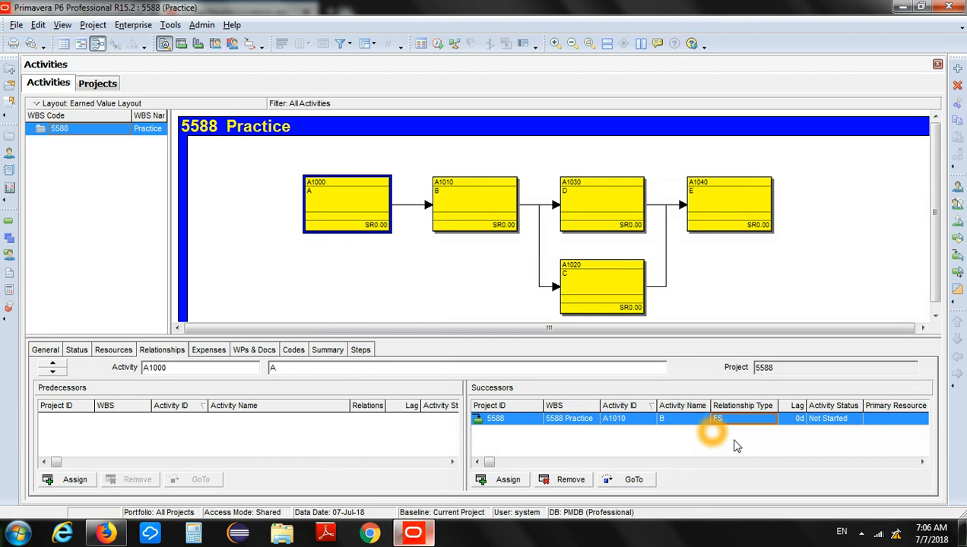
pyautogui.click(763, 423)
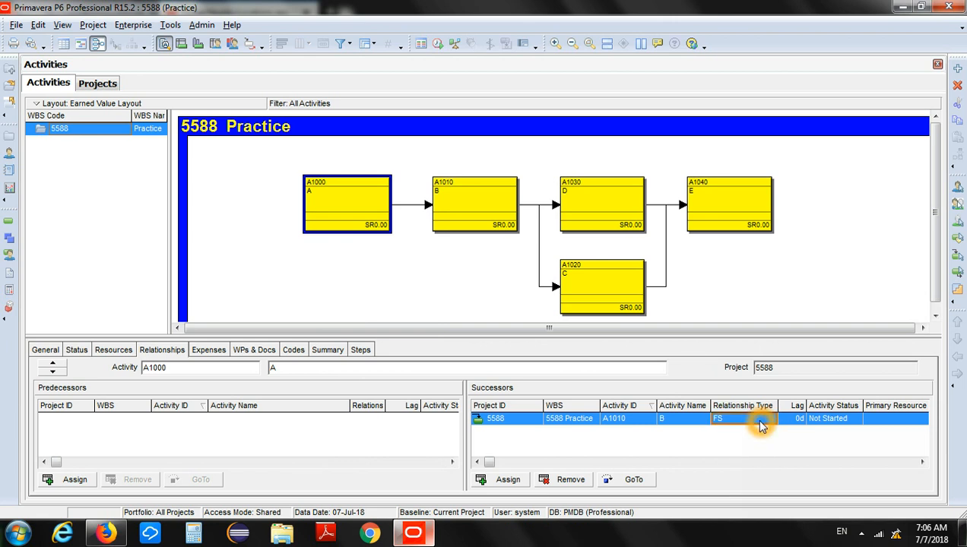
pyautogui.click(450, 292)
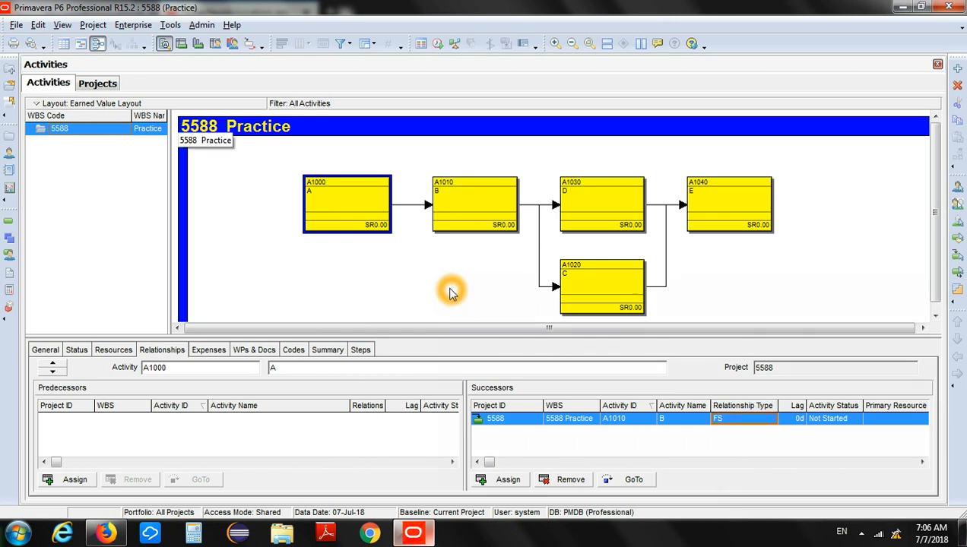